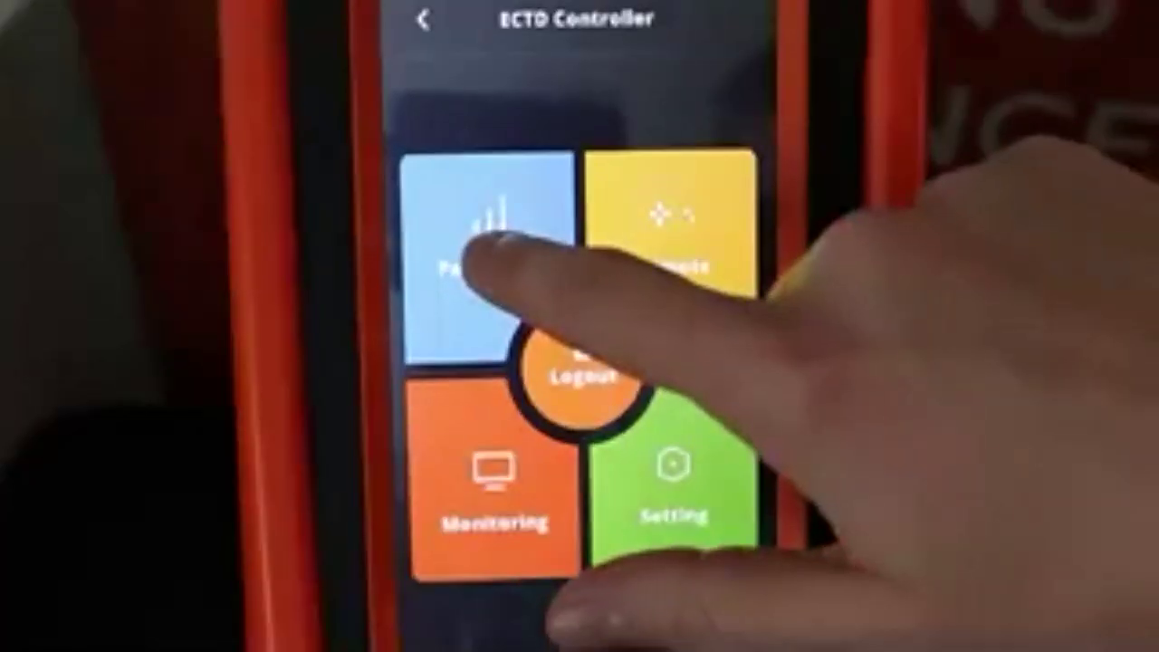
pyautogui.click(489, 249)
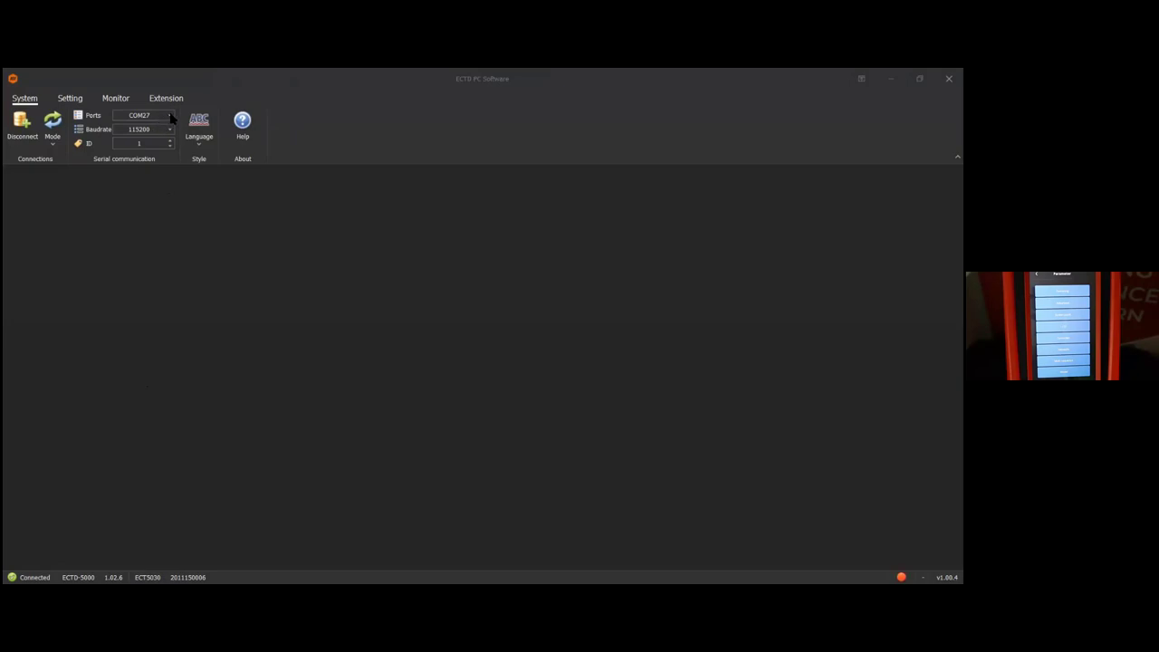
# Step: Open the fastening parameter table in the ECTD PC Software settings
pyautogui.click(69, 98)
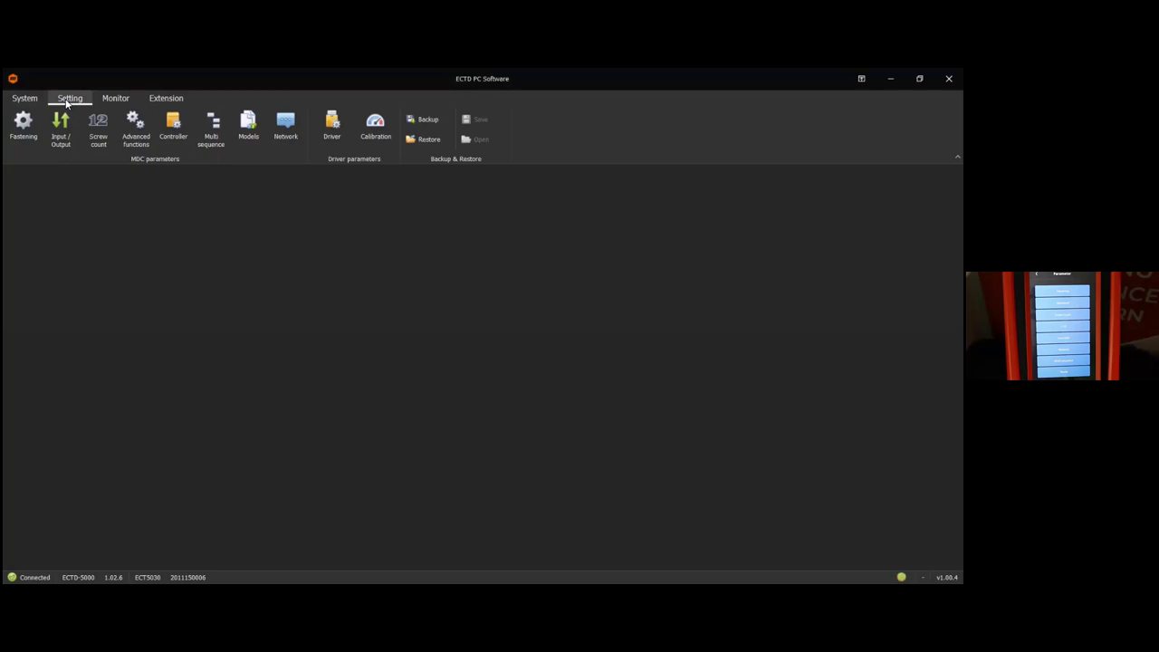
pyautogui.click(14, 139)
pyautogui.click(22, 121)
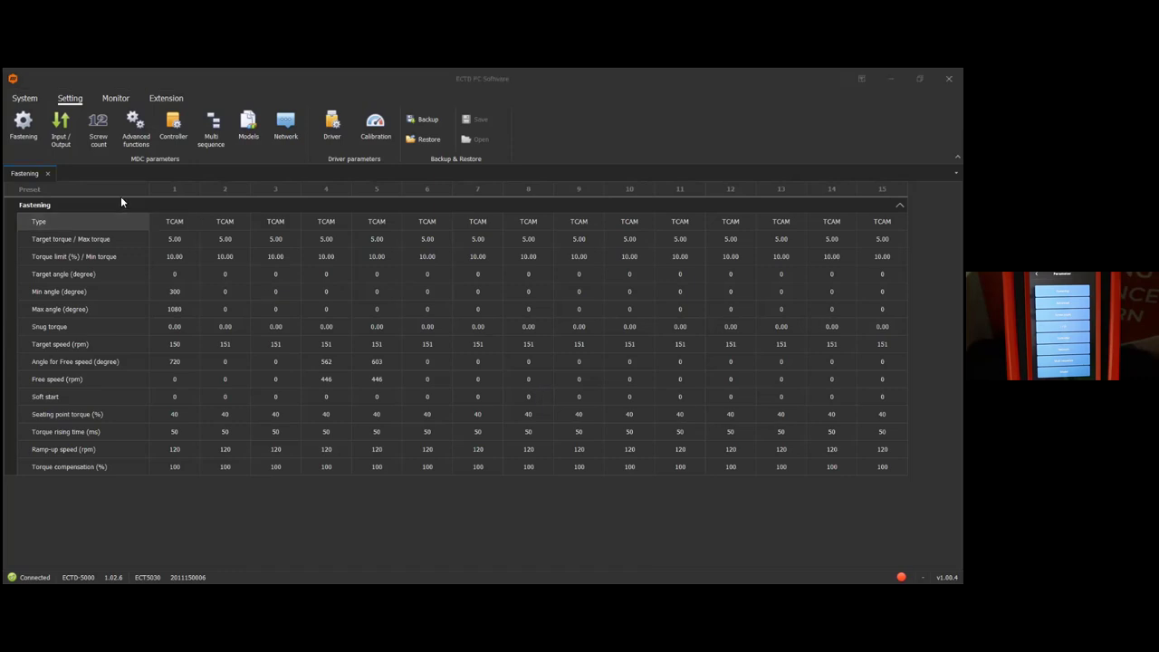
# Step: Set the target torque of preset 1 to 3.00 with the TCAM fastening type
pyautogui.click(188, 223)
pyautogui.click(183, 245)
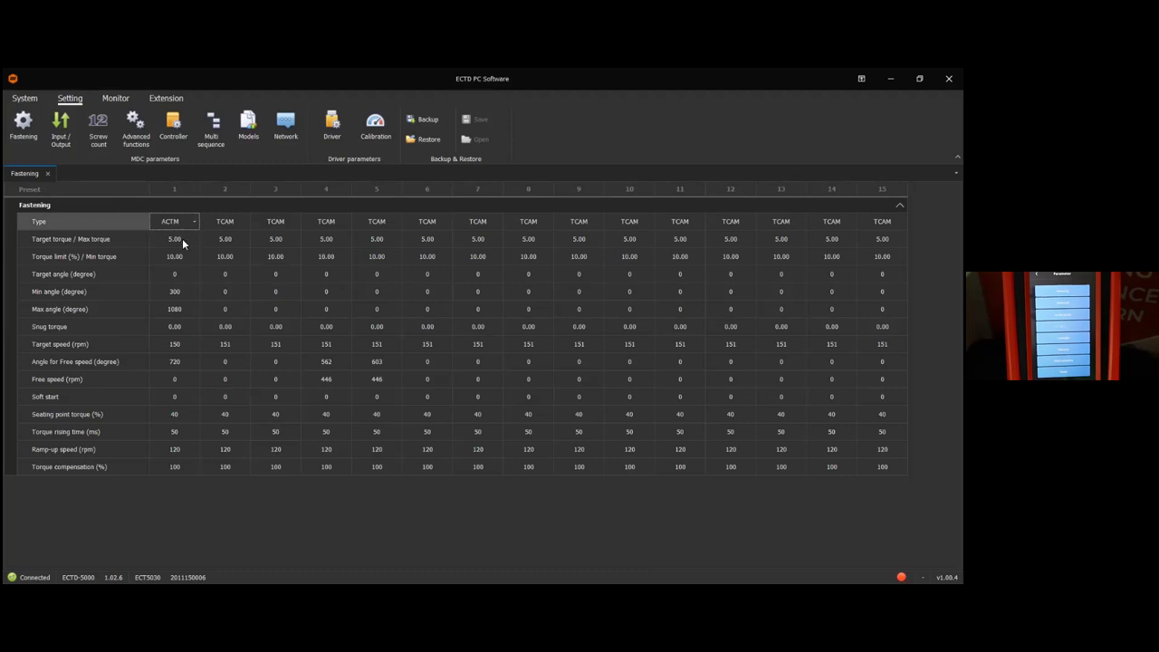
pyautogui.click(182, 239)
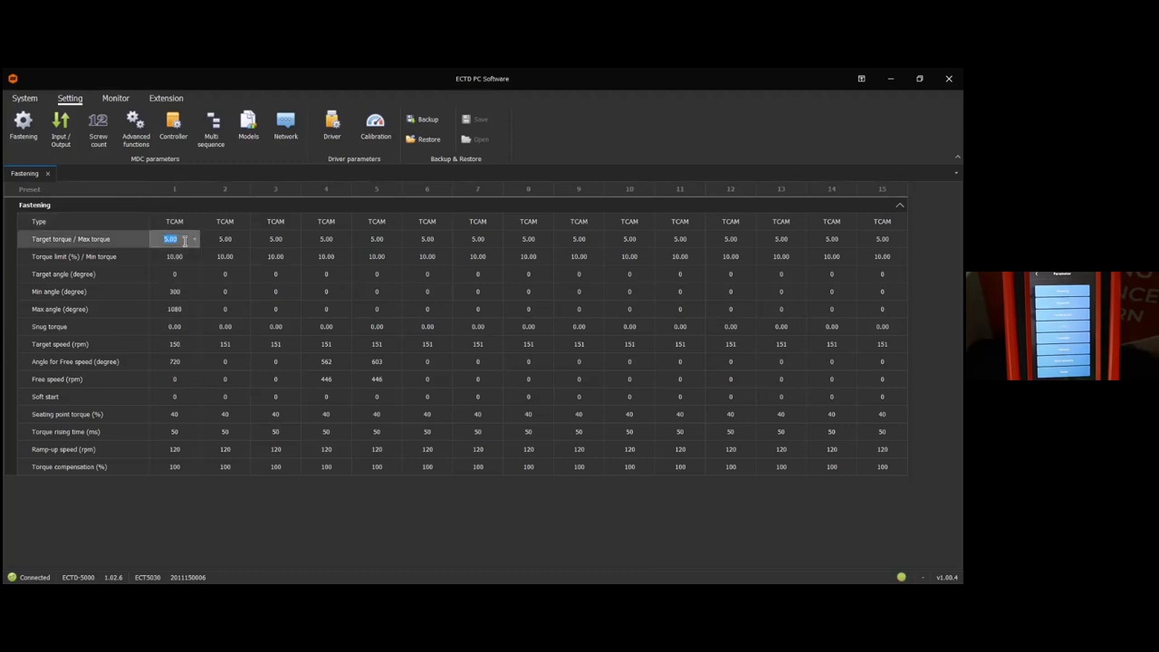
pyautogui.write('3')
pyautogui.press('Return')
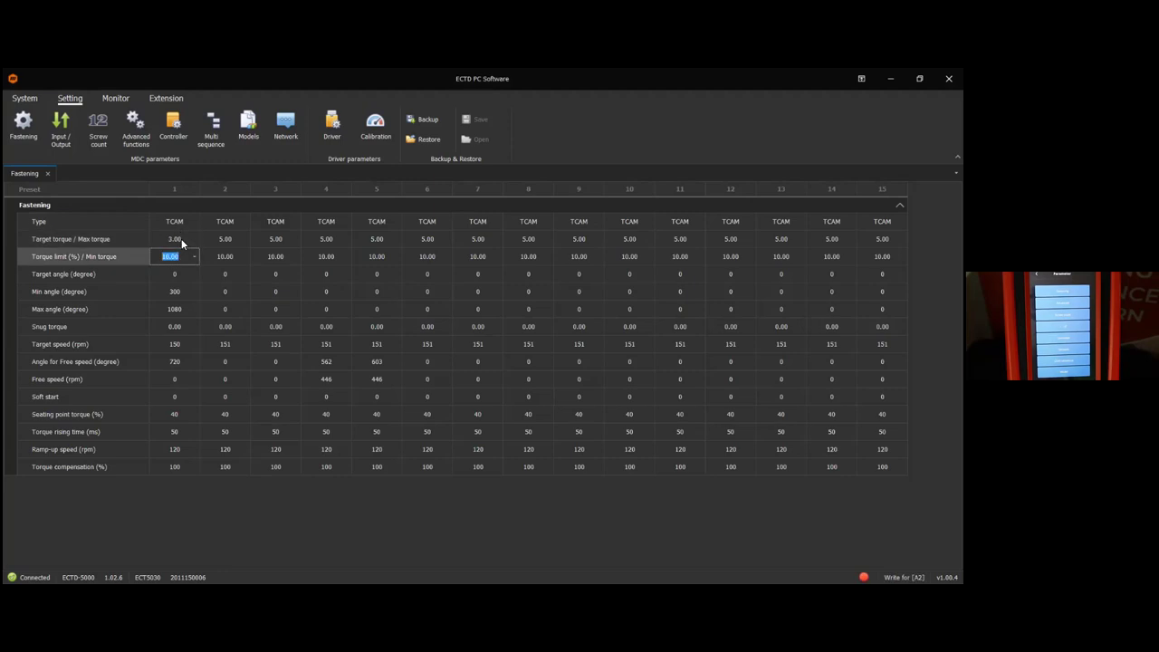
# Step: Try to set the target torque of preset 1 to 5
pyautogui.click(185, 223)
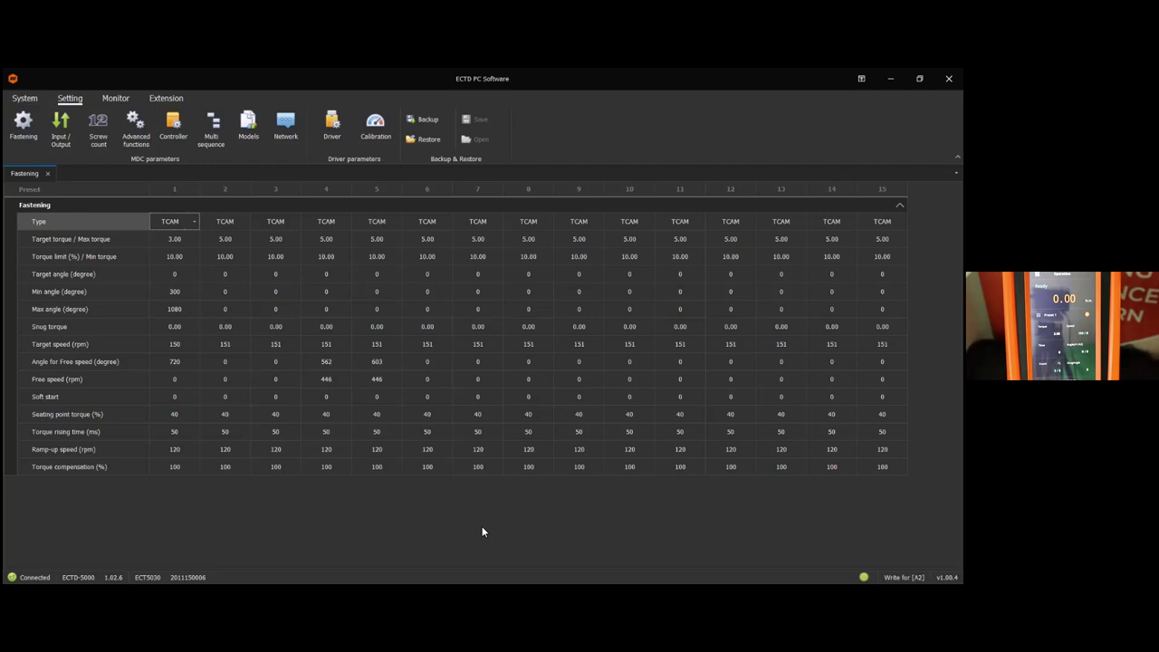
pyautogui.click(178, 239)
pyautogui.write('5')
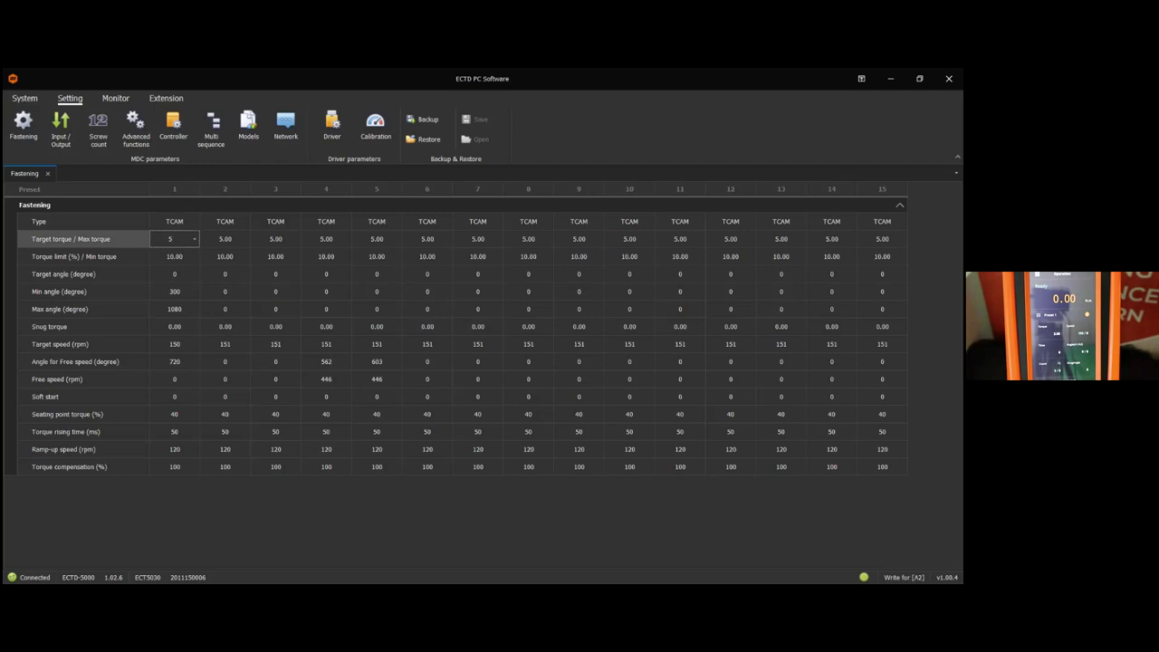
pyautogui.press('Return')
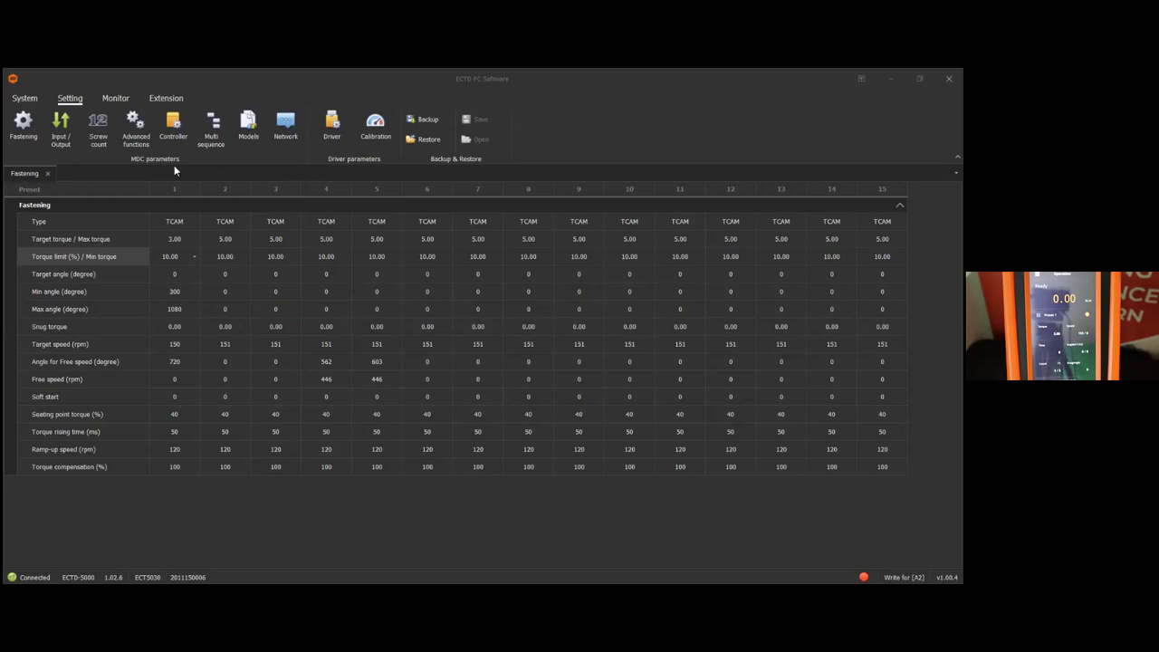
# Step: Open the input/output settings and look through the functions that can be assigned to Input 1 without changing the assignment
pyautogui.click(62, 131)
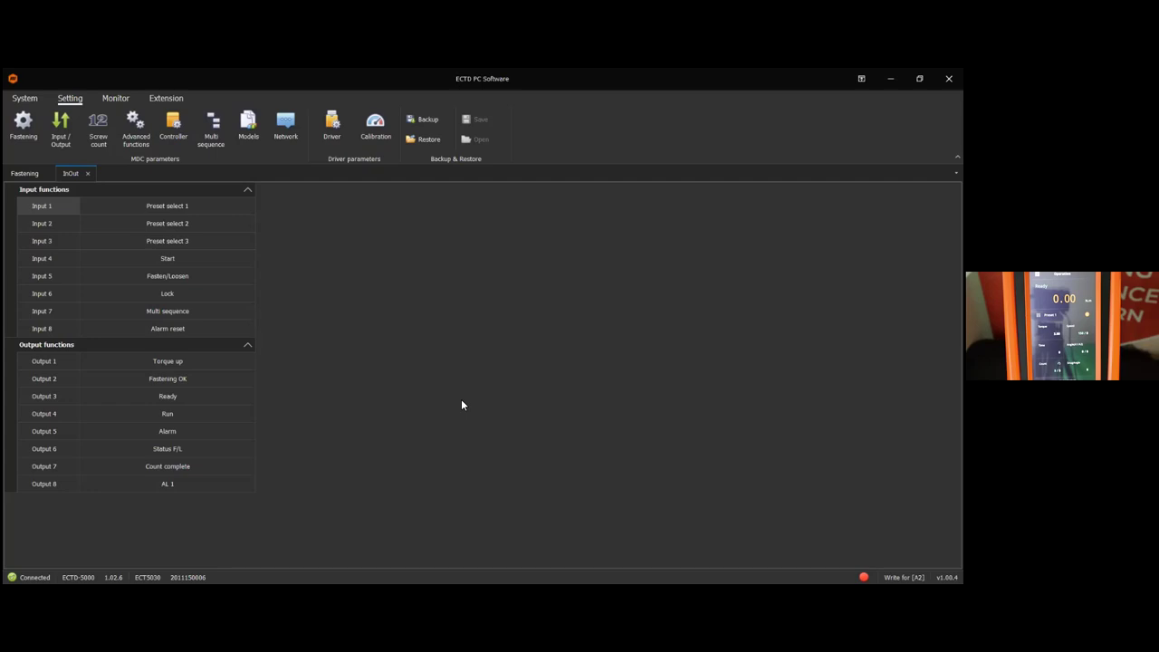
pyautogui.click(178, 208)
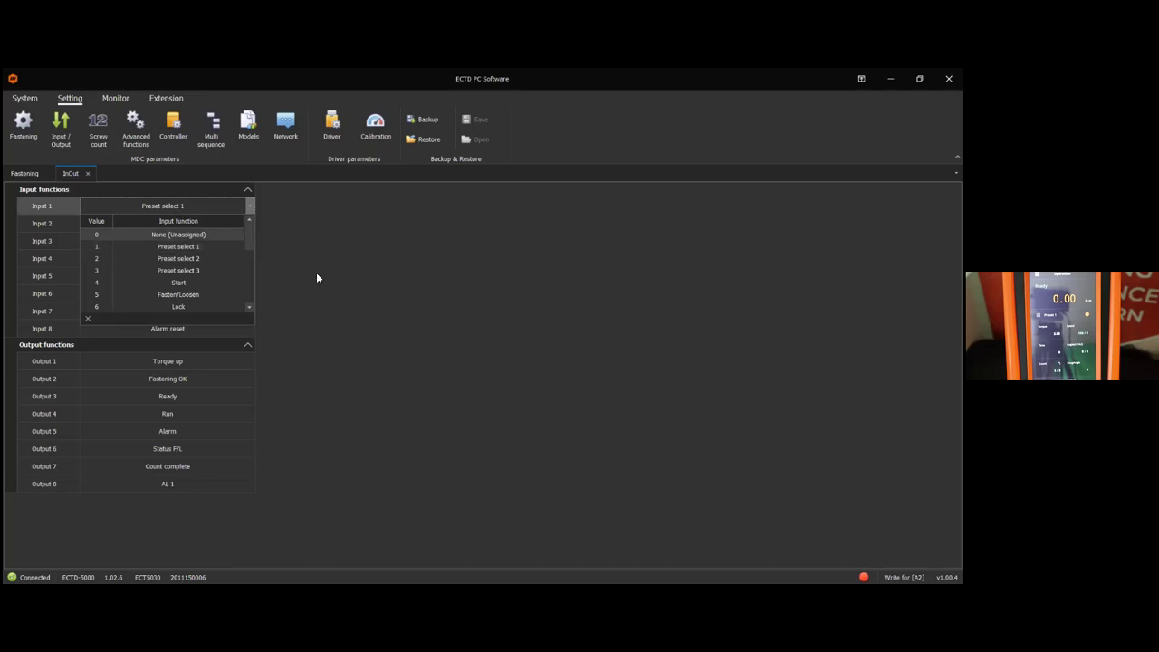
pyautogui.moveTo(250, 241); pyautogui.dragTo(250, 294)
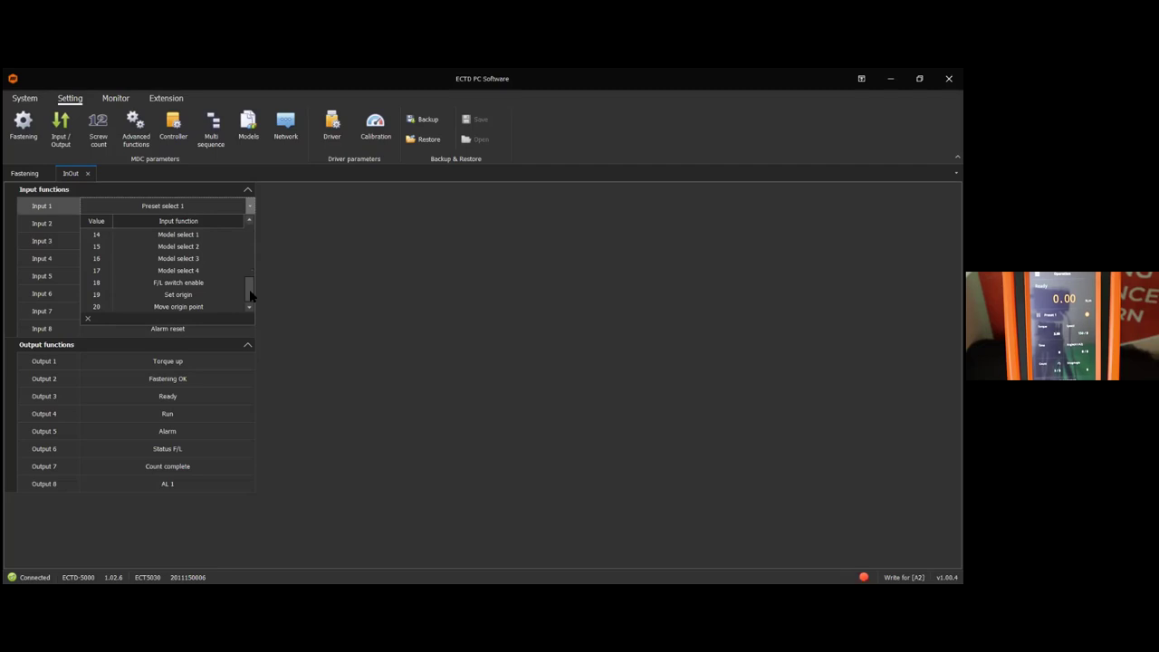
pyautogui.scroll(5, 250, 295)
pyautogui.click(283, 214)
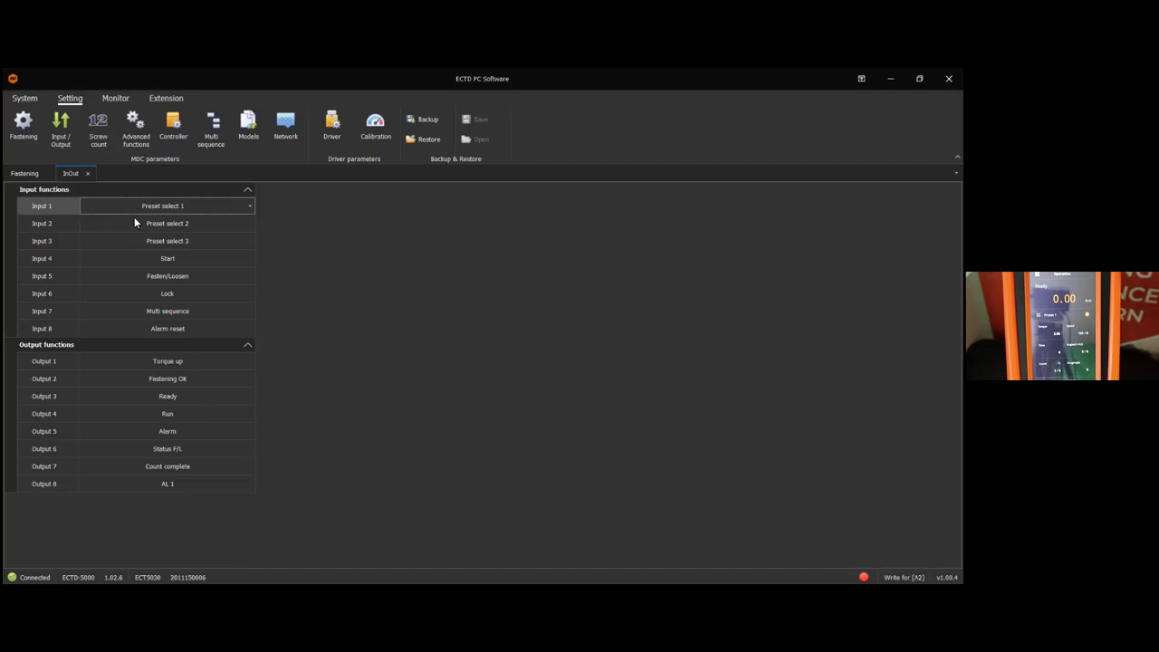
# Step: View the screw count settings and the advanced function parameters
pyautogui.click(99, 136)
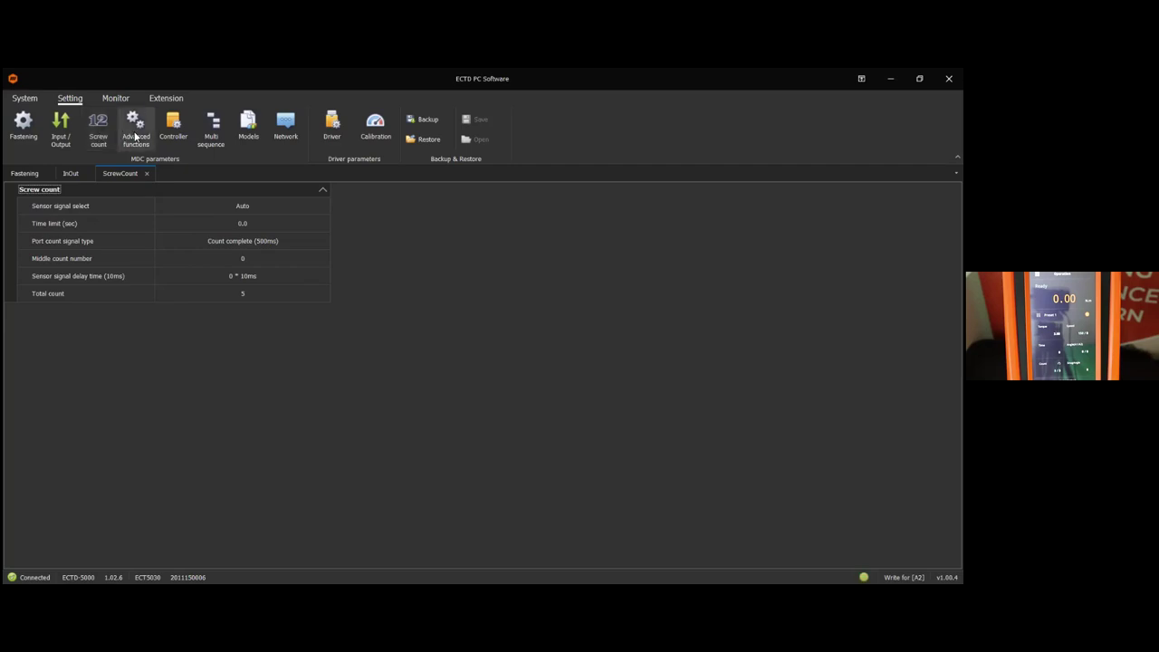
pyautogui.click(136, 137)
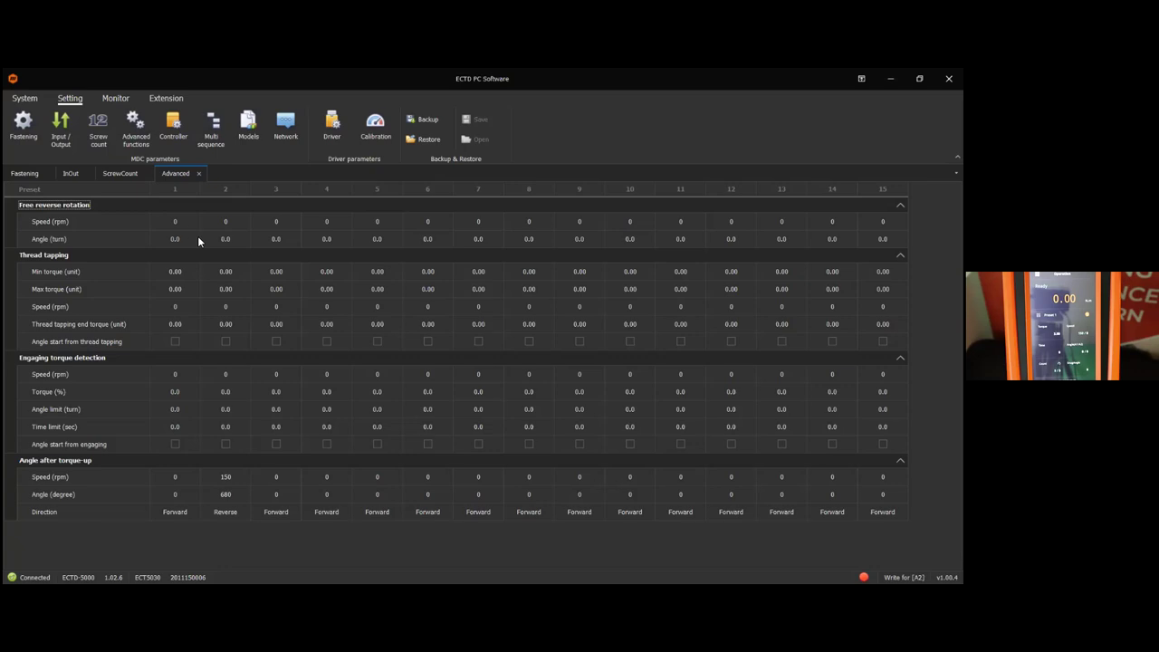
# Step: Open the controller settings and toggle Auto speed and Use max torque for reverse on and back off
pyautogui.click(167, 133)
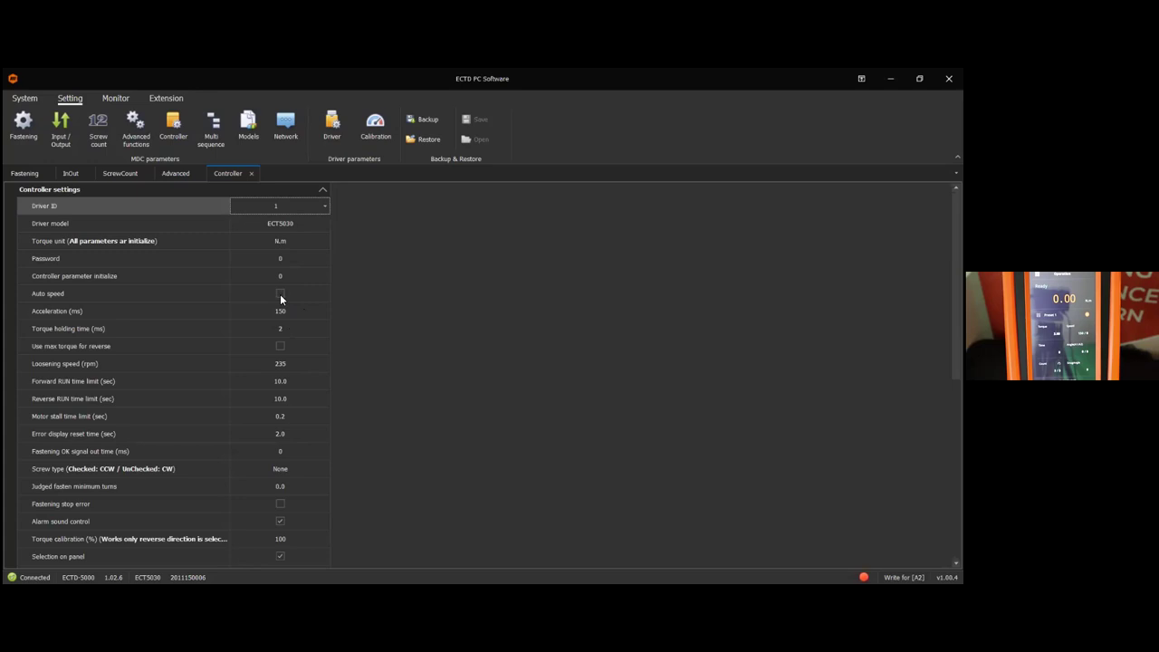
pyautogui.click(280, 295)
pyautogui.click(279, 293)
pyautogui.click(273, 346)
pyautogui.click(272, 346)
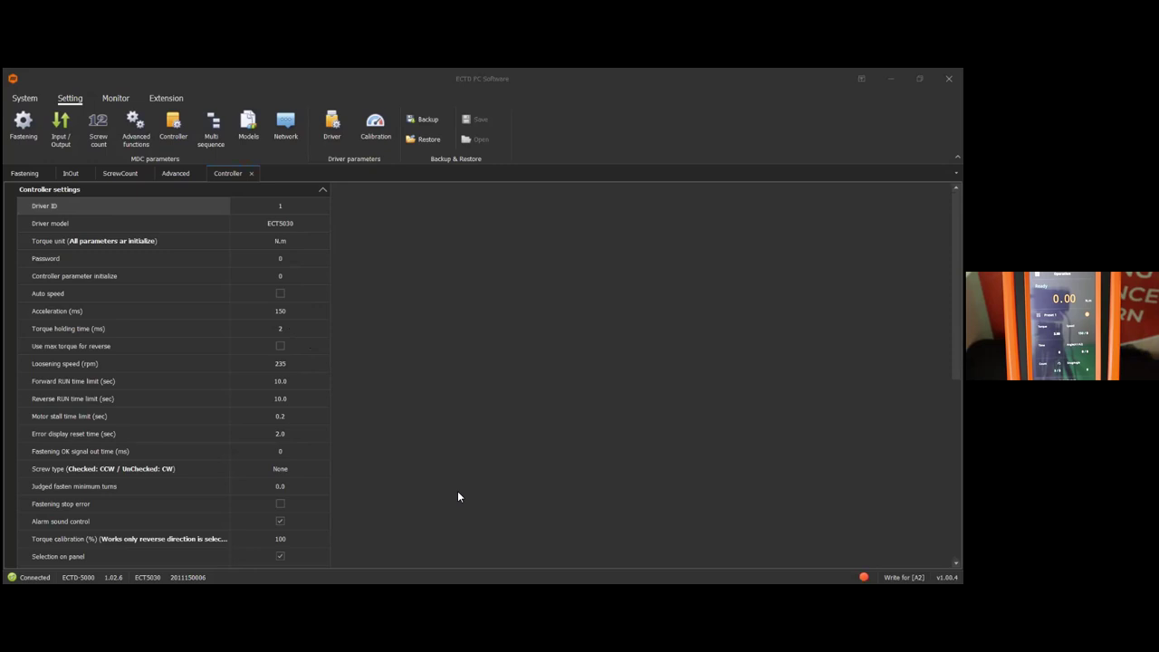
# Step: Open the multi sequence settings and expand Multi Sequence 1 to review its steps
pyautogui.click(212, 134)
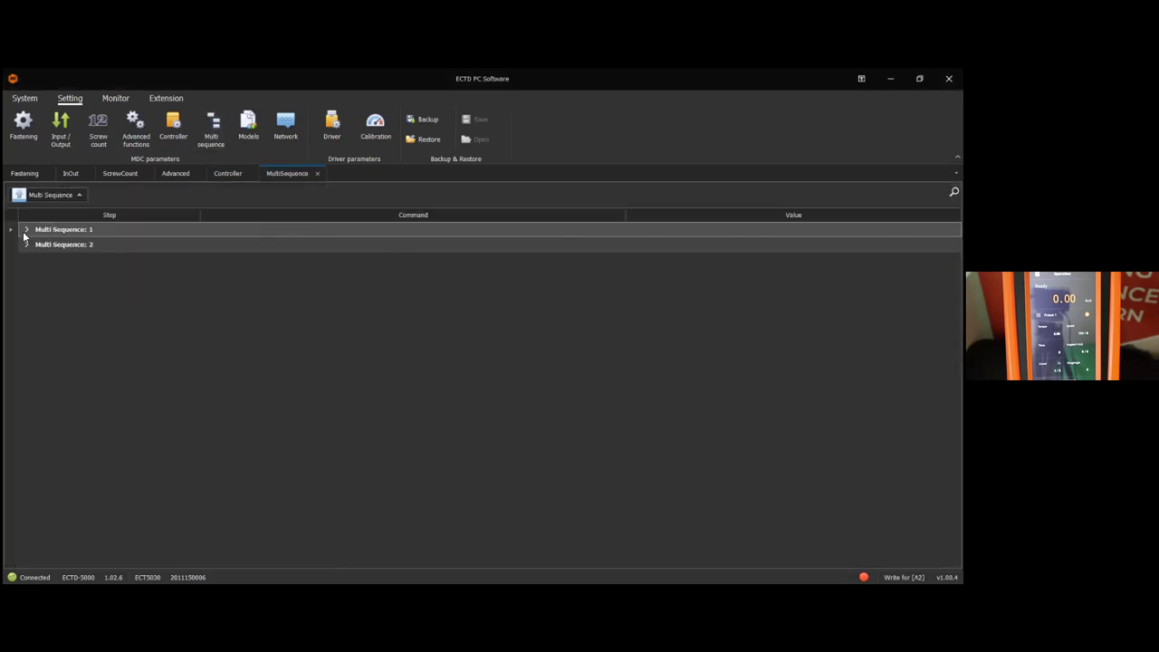
pyautogui.click(26, 230)
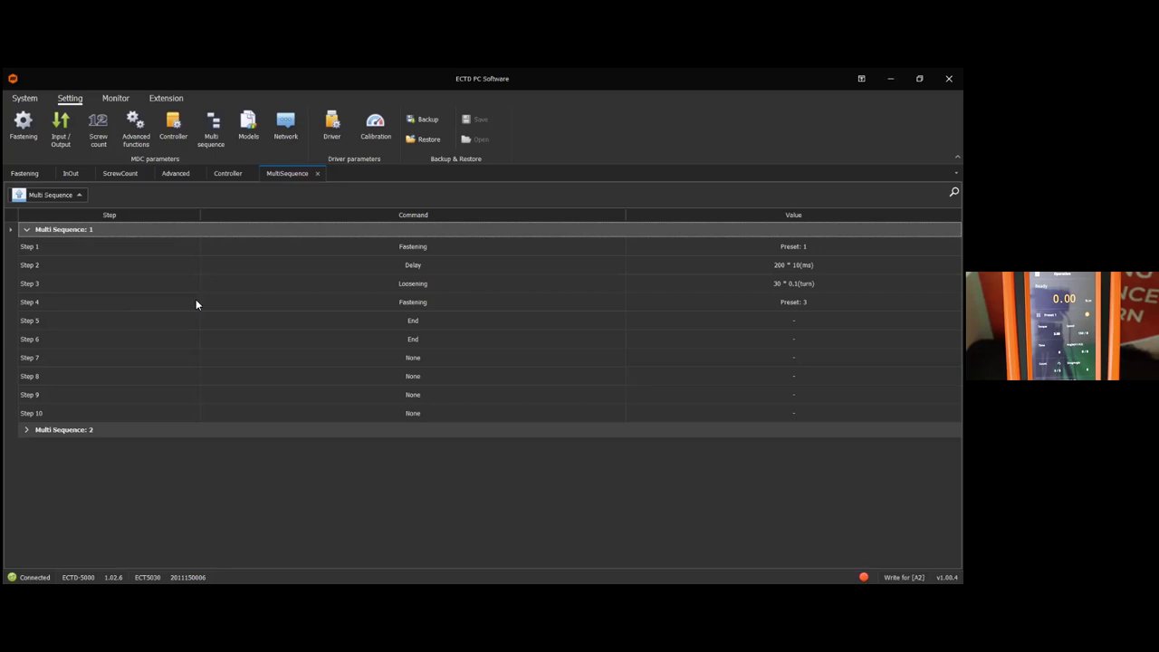
# Step: Open the model settings, expand Model 1, and review its steps and the command options for Step 1
pyautogui.click(247, 136)
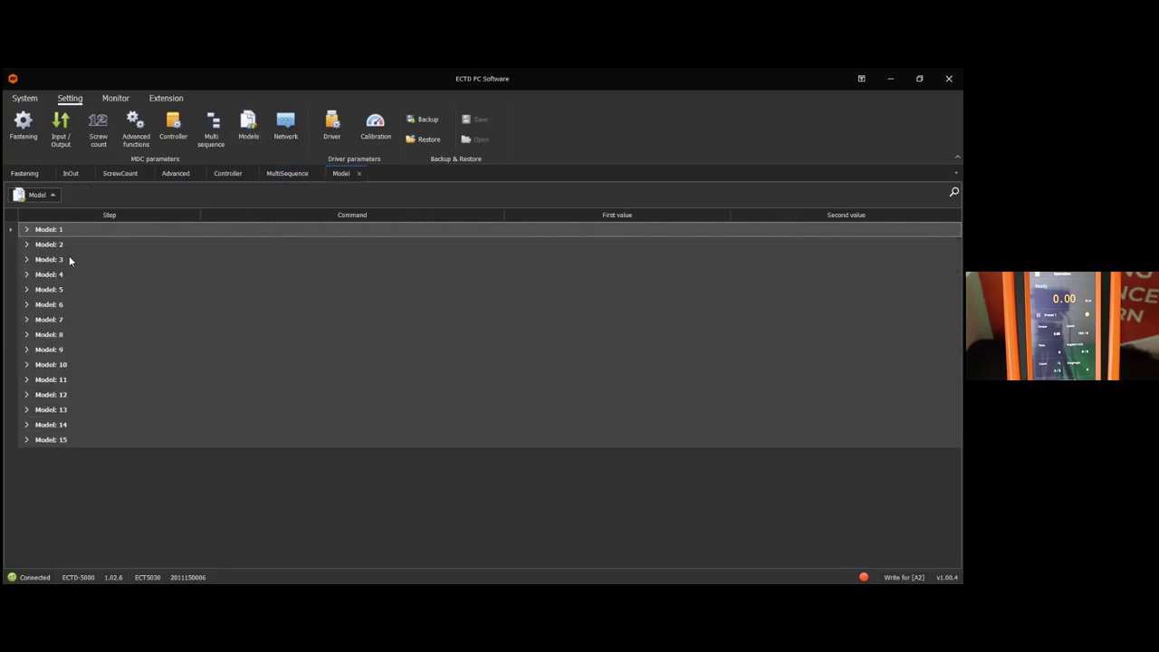
pyautogui.click(26, 229)
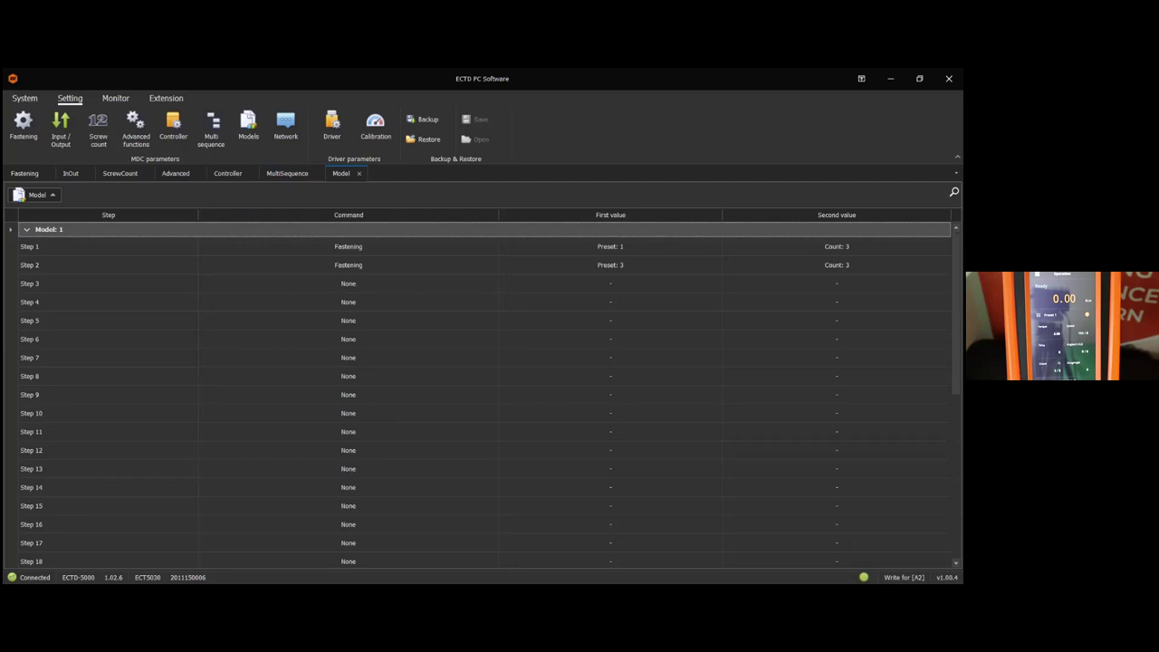
pyautogui.scroll(-1, 485, 389)
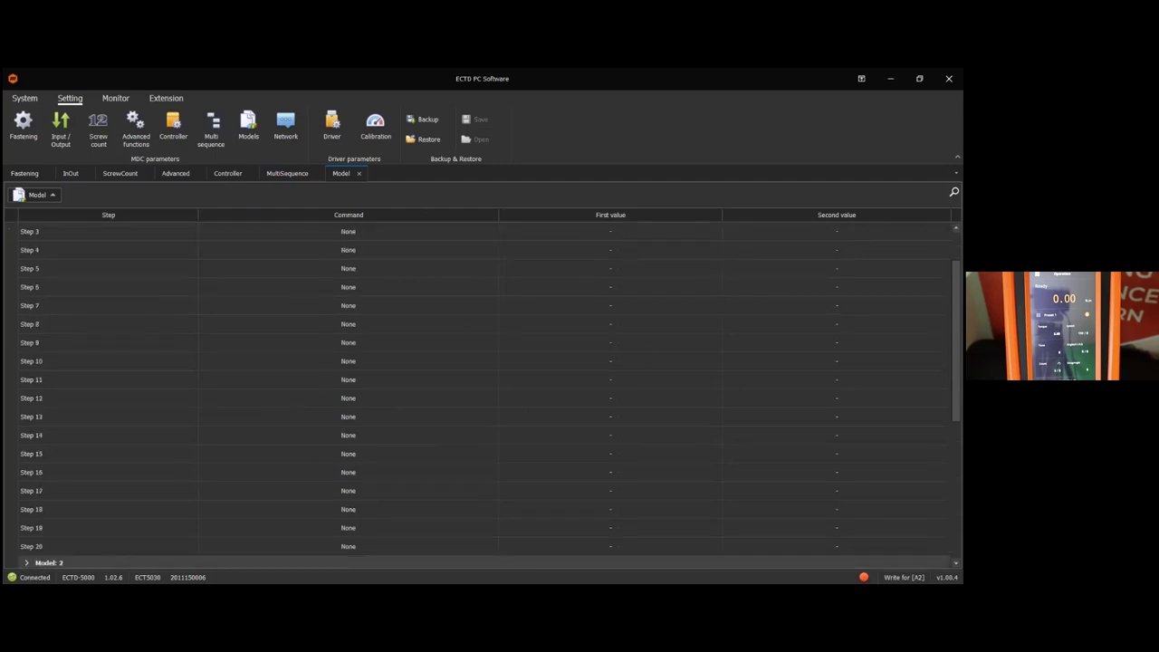
pyautogui.scroll(1, 484, 390)
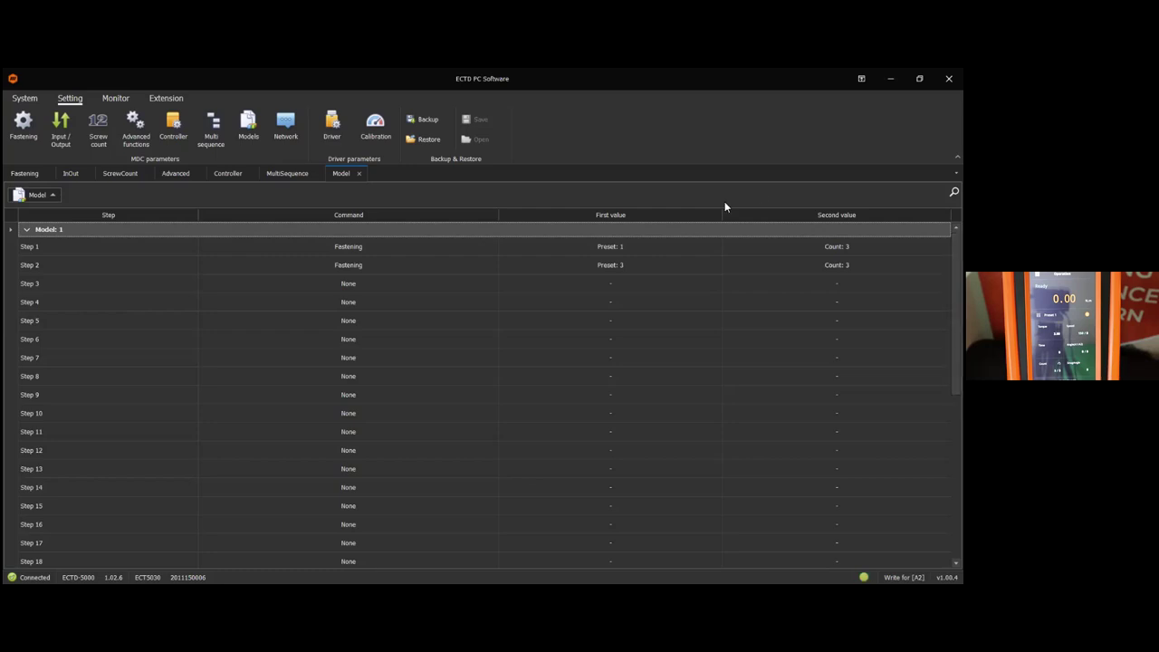
pyautogui.click(483, 249)
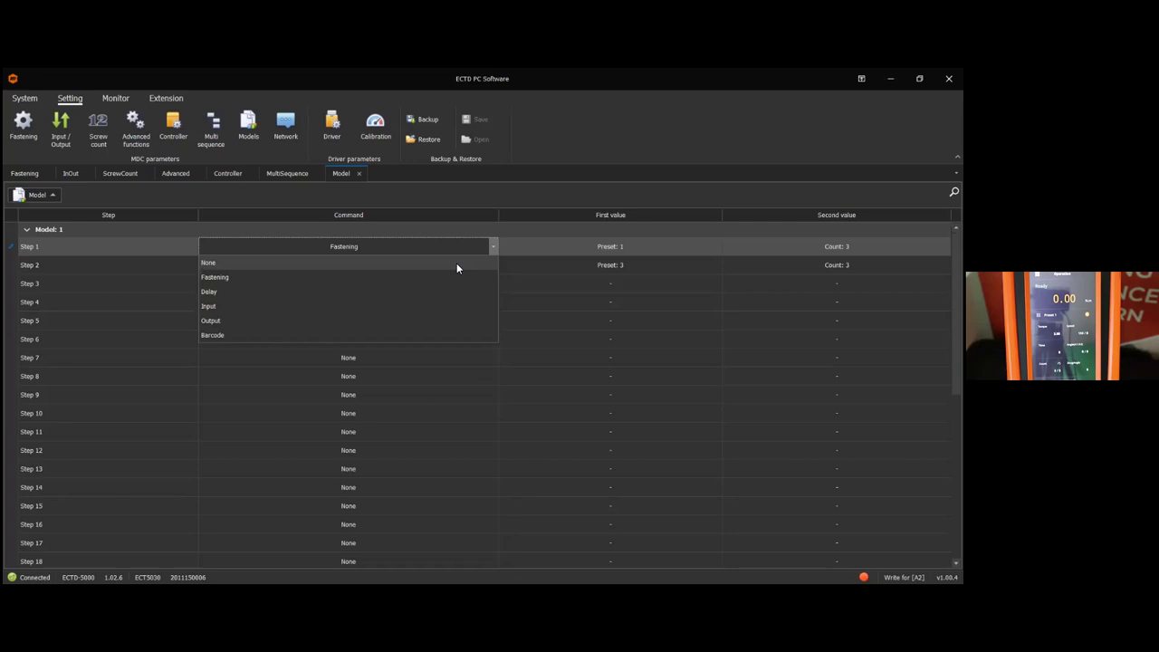
pyautogui.click(452, 245)
# Step: View the network settings, the driver information and the driver calibration page
pyautogui.click(279, 124)
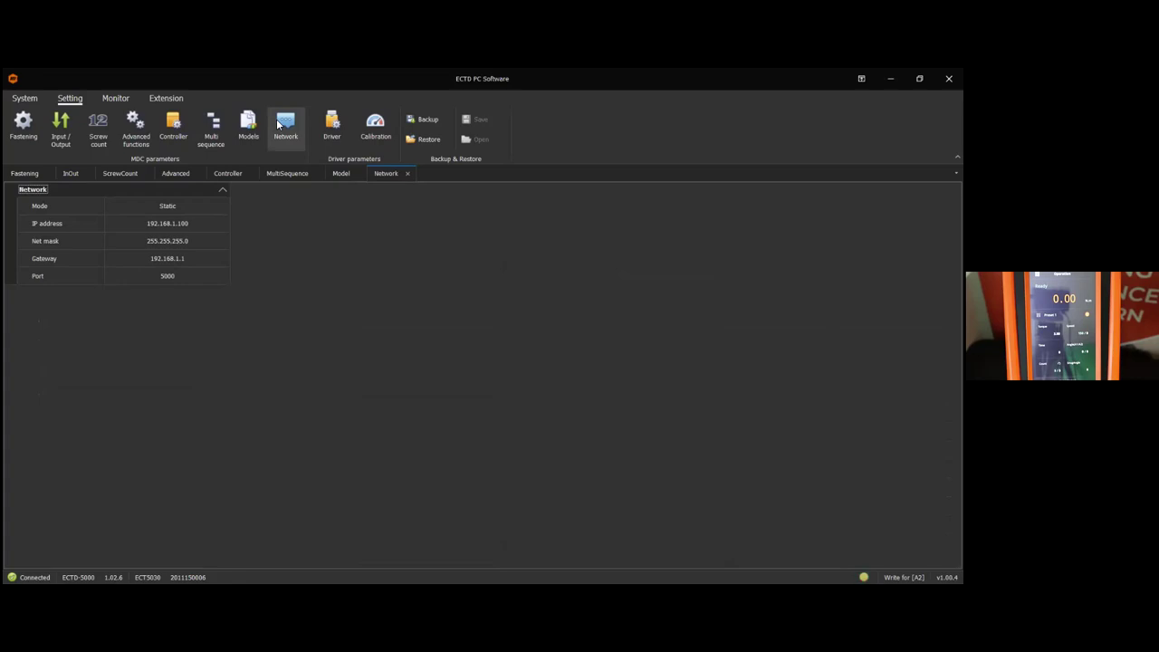
pyautogui.click(333, 128)
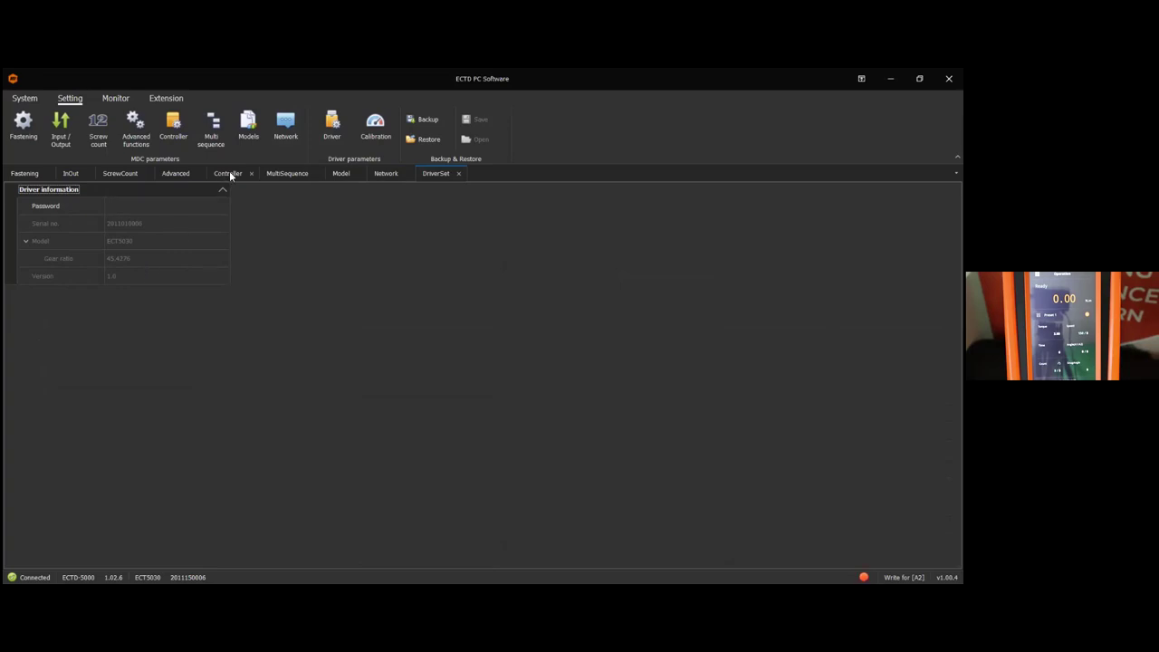
pyautogui.click(375, 128)
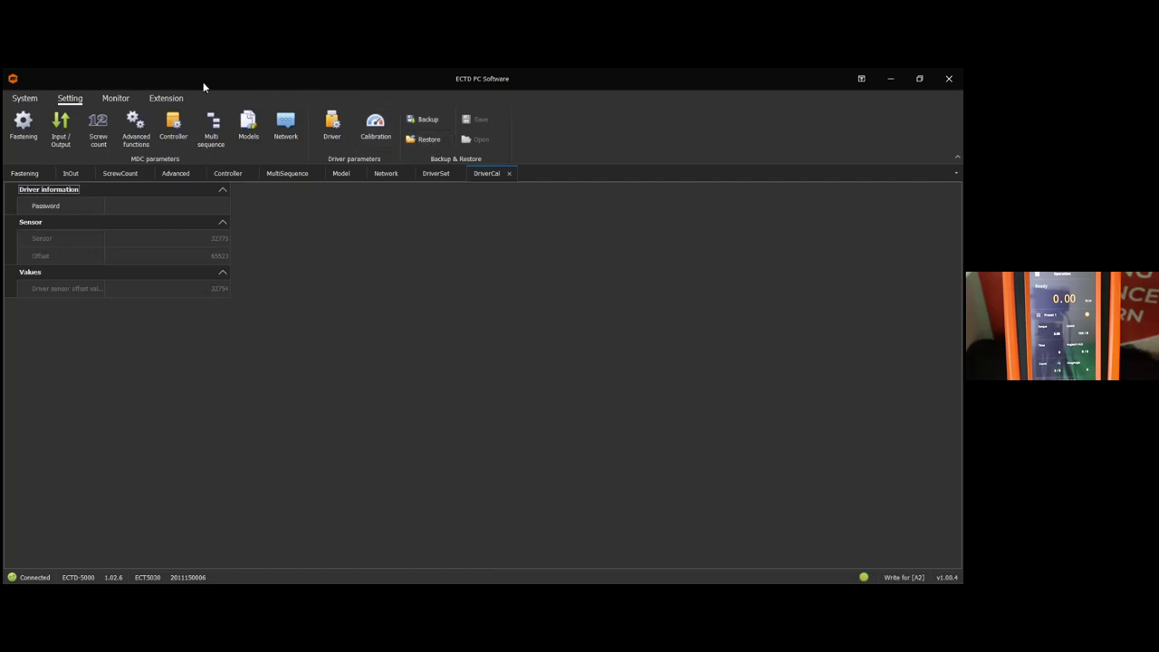
# Step: Open the real-time fastening monitor
pyautogui.click(120, 100)
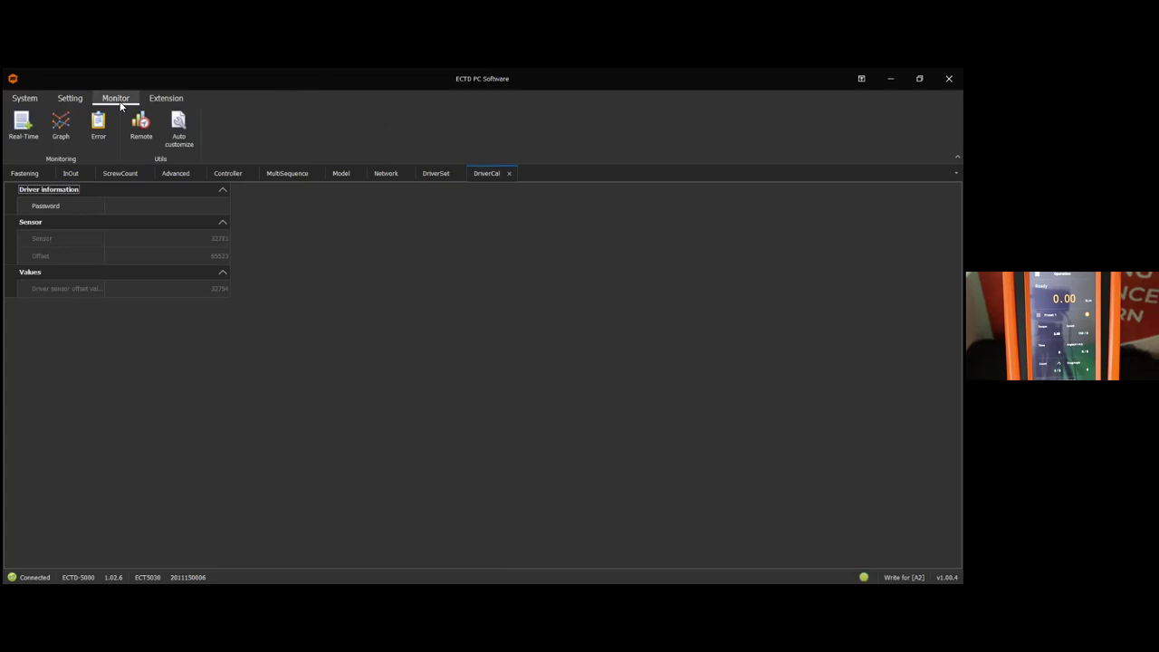
pyautogui.click(64, 122)
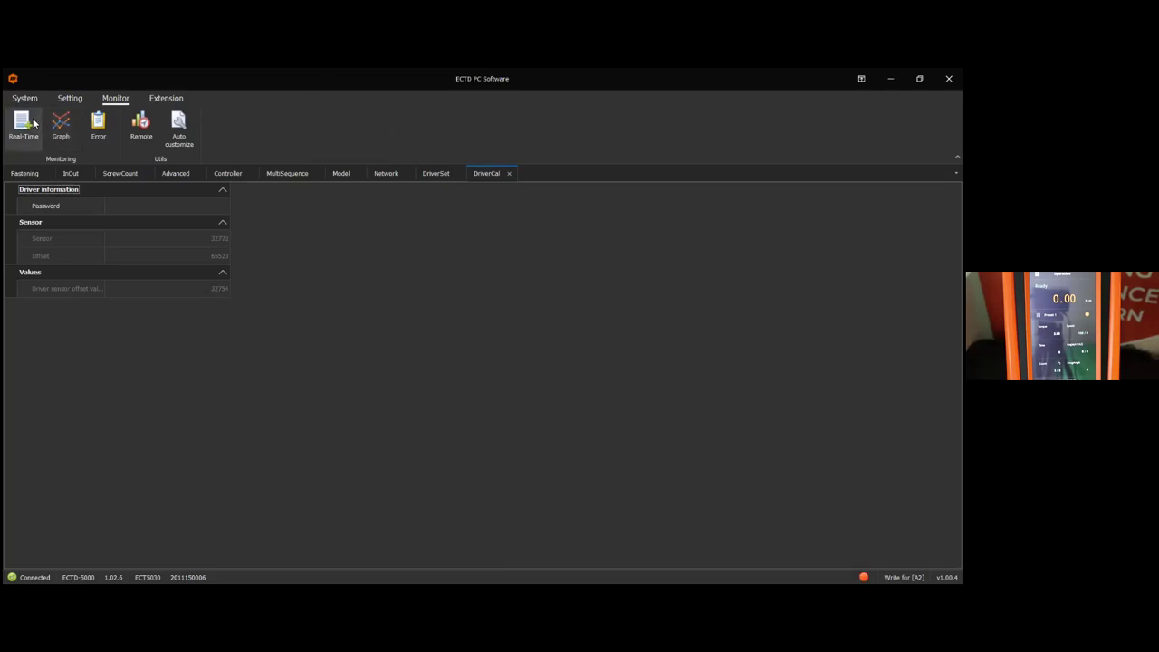
pyautogui.click(33, 123)
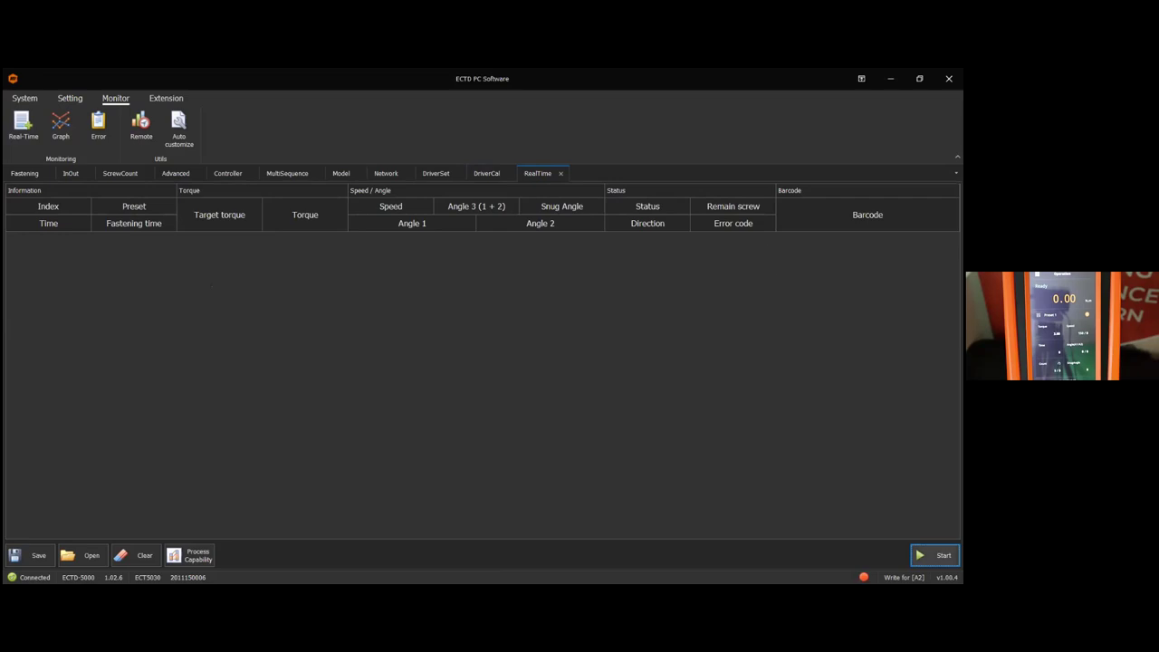
# Step: Start real-time monitoring to log a fastening, stop it, and start it again for further fastenings
pyautogui.click(934, 555)
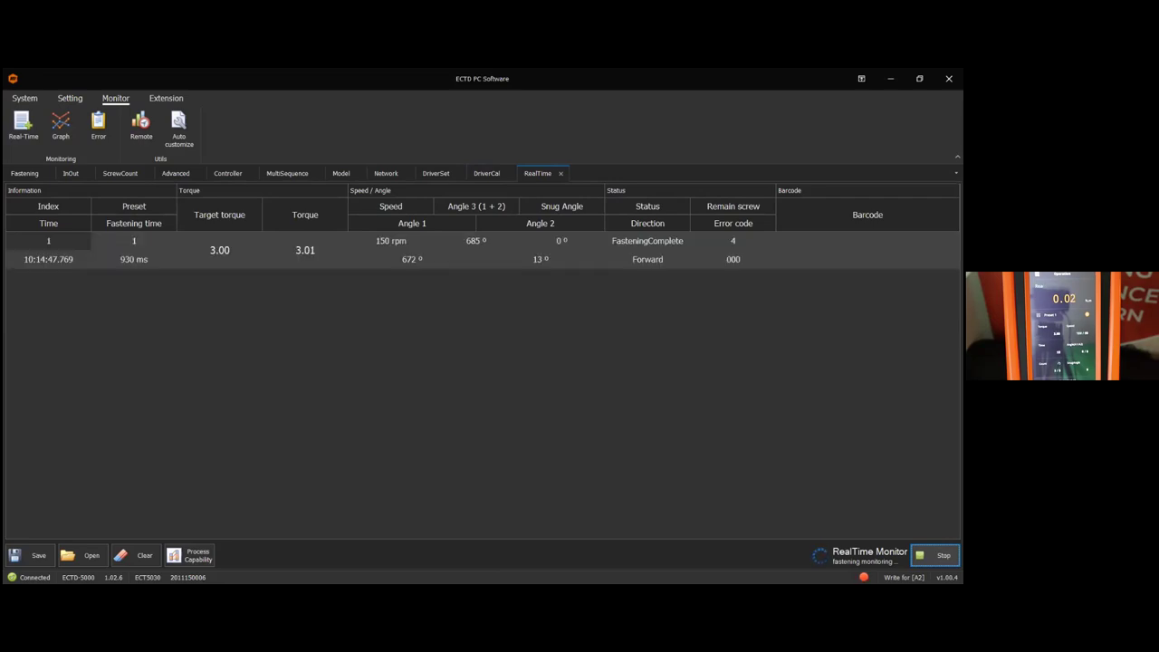
pyautogui.click(935, 554)
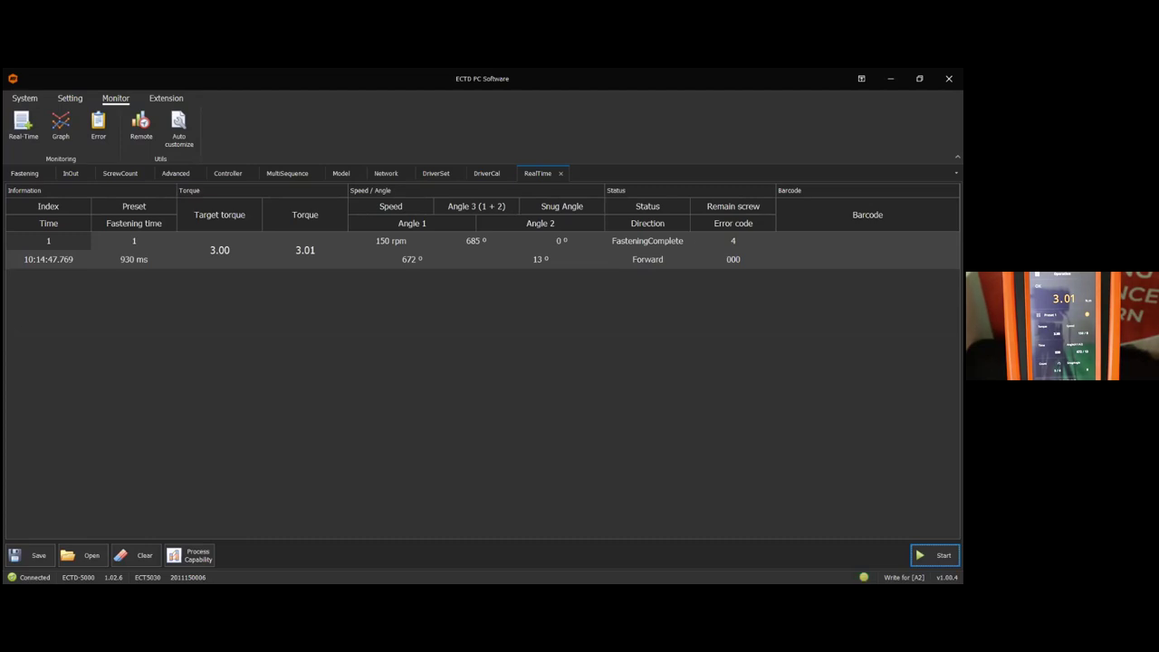
pyautogui.click(934, 555)
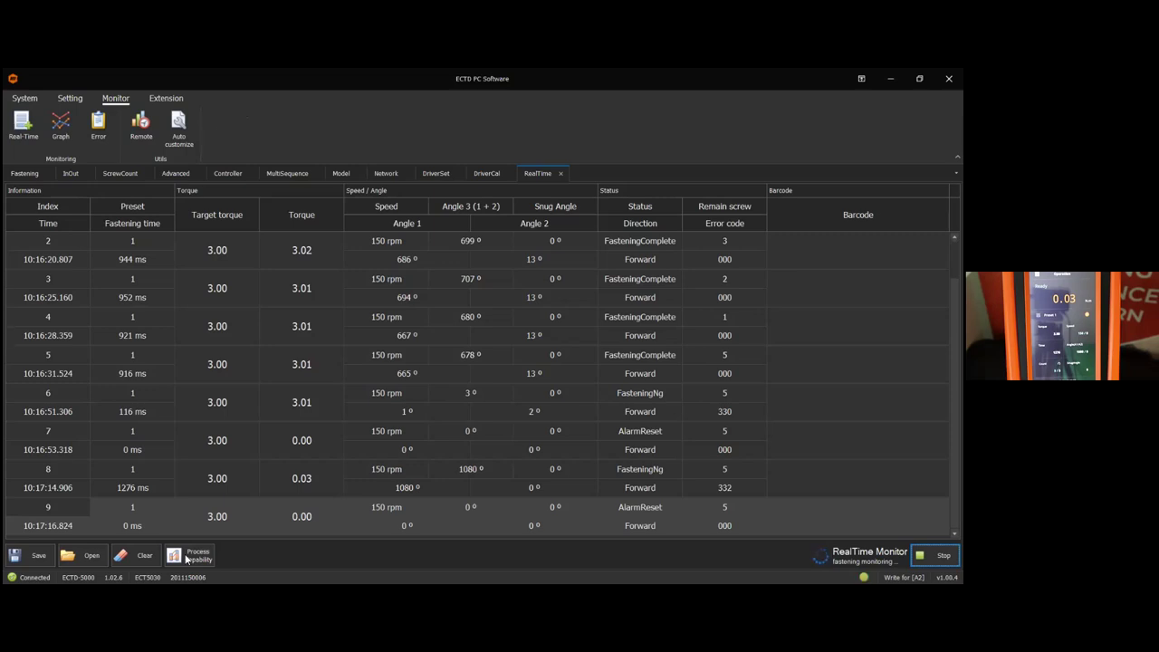
# Step: Clear all logged results from the real-time list, and clear it again once the preset change is logged
pyautogui.click(134, 558)
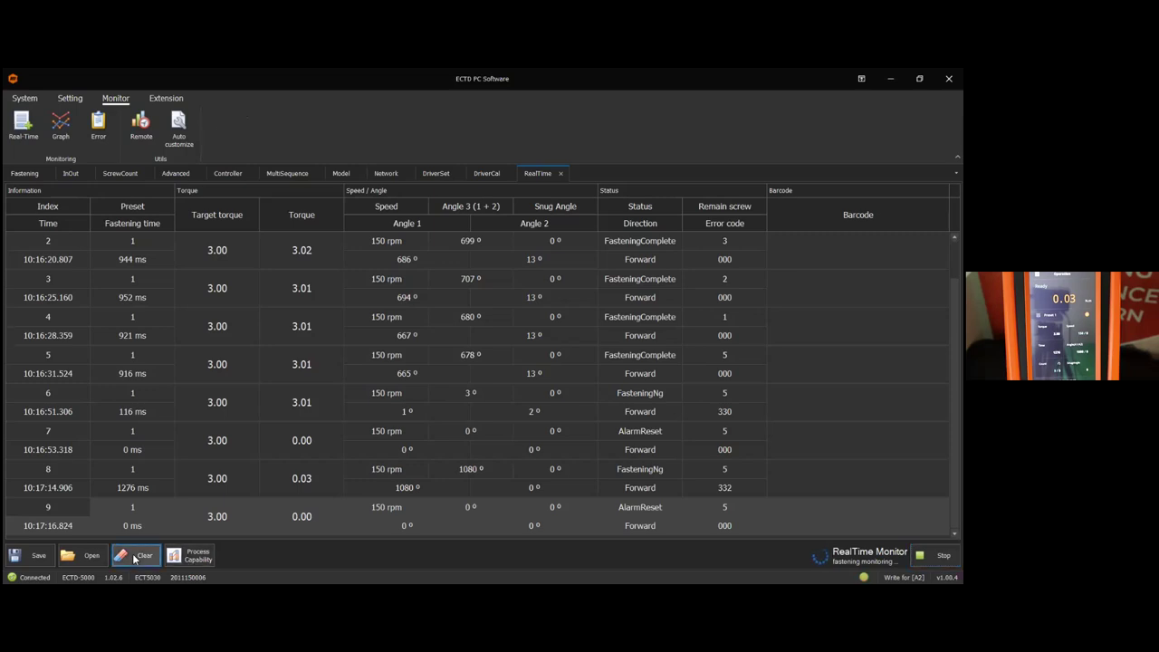
pyautogui.click(134, 556)
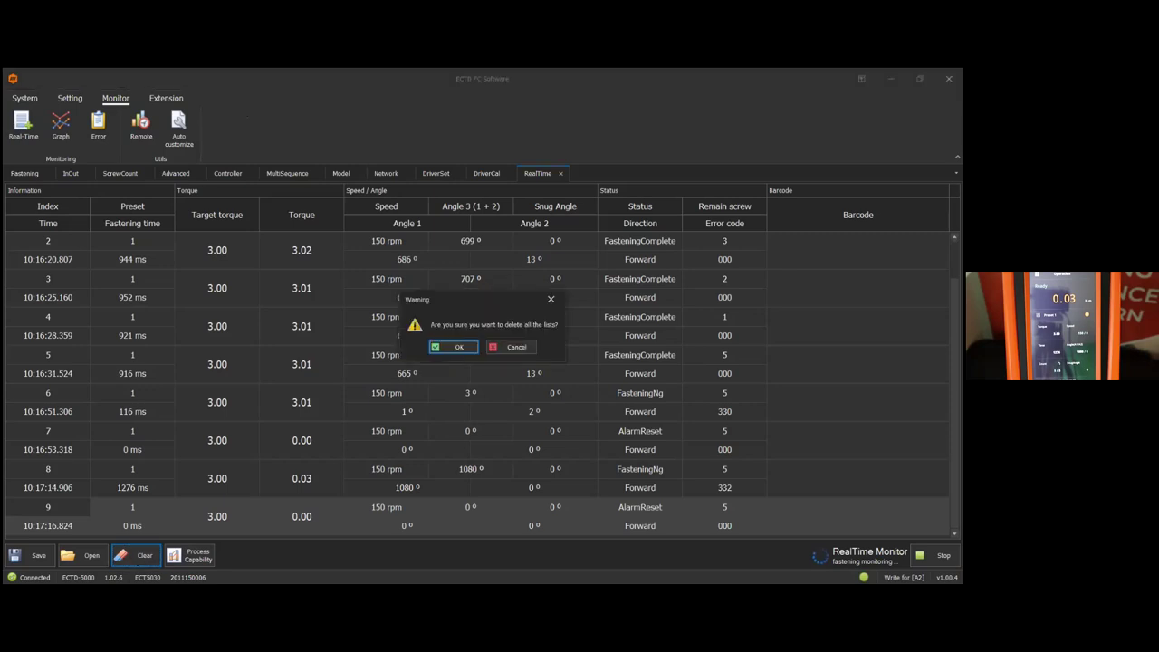
pyautogui.click(456, 348)
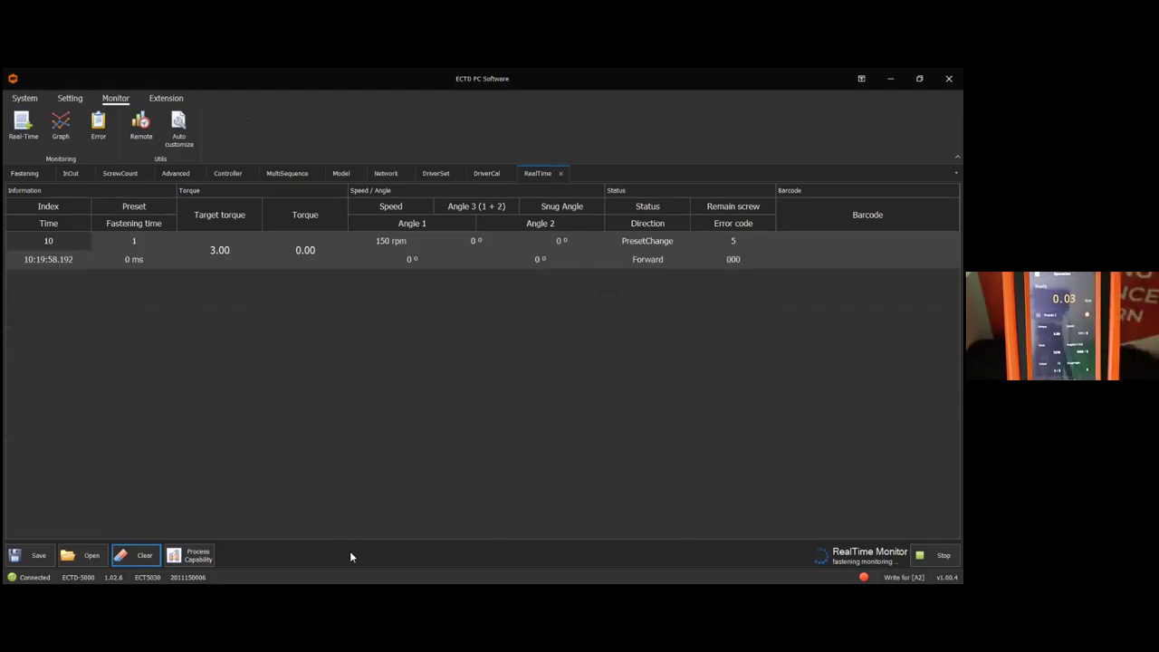
pyautogui.click(146, 555)
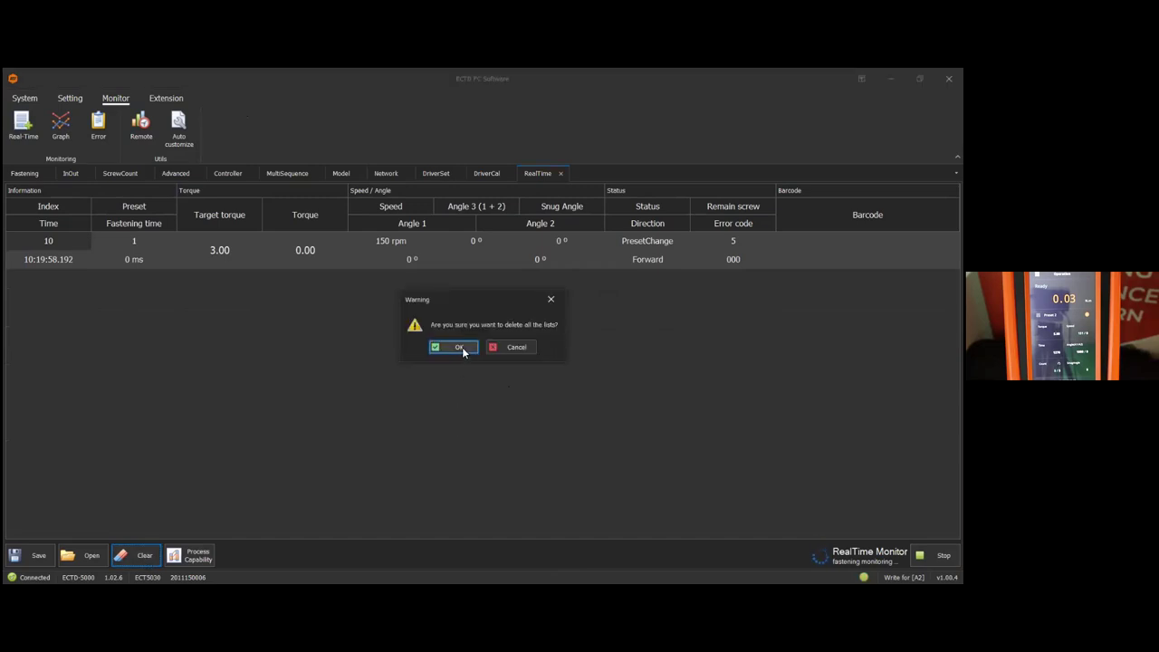
pyautogui.click(460, 347)
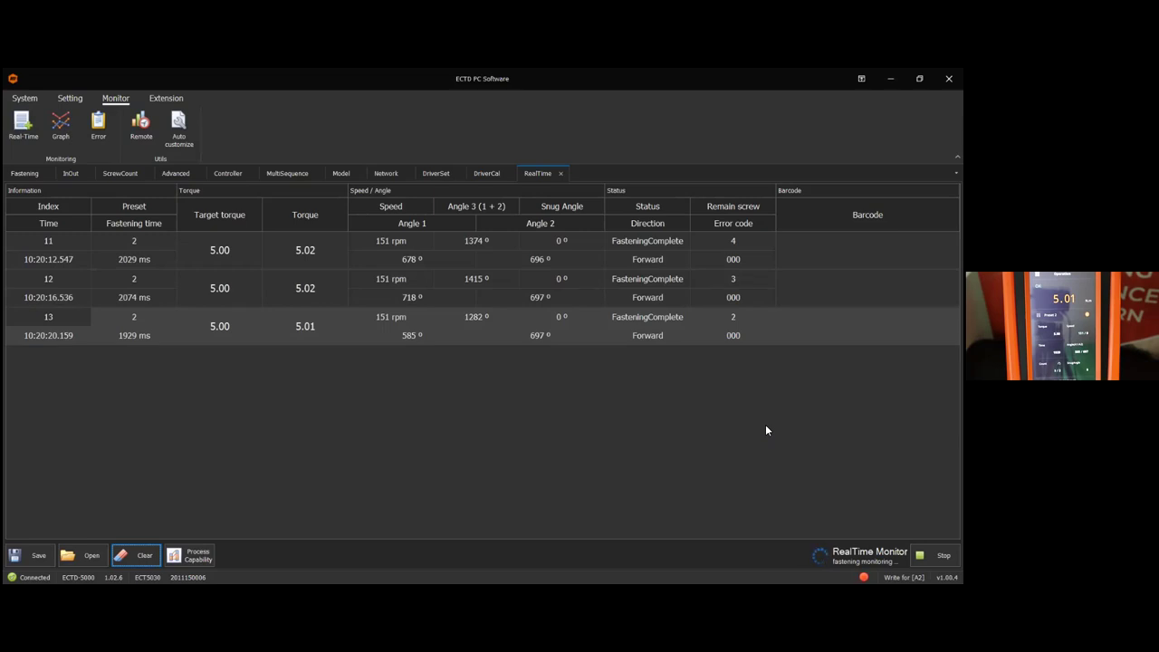
# Step: Stop real-time monitoring, view the process capability chart of the logged fastenings, and return to the results list
pyautogui.click(934, 555)
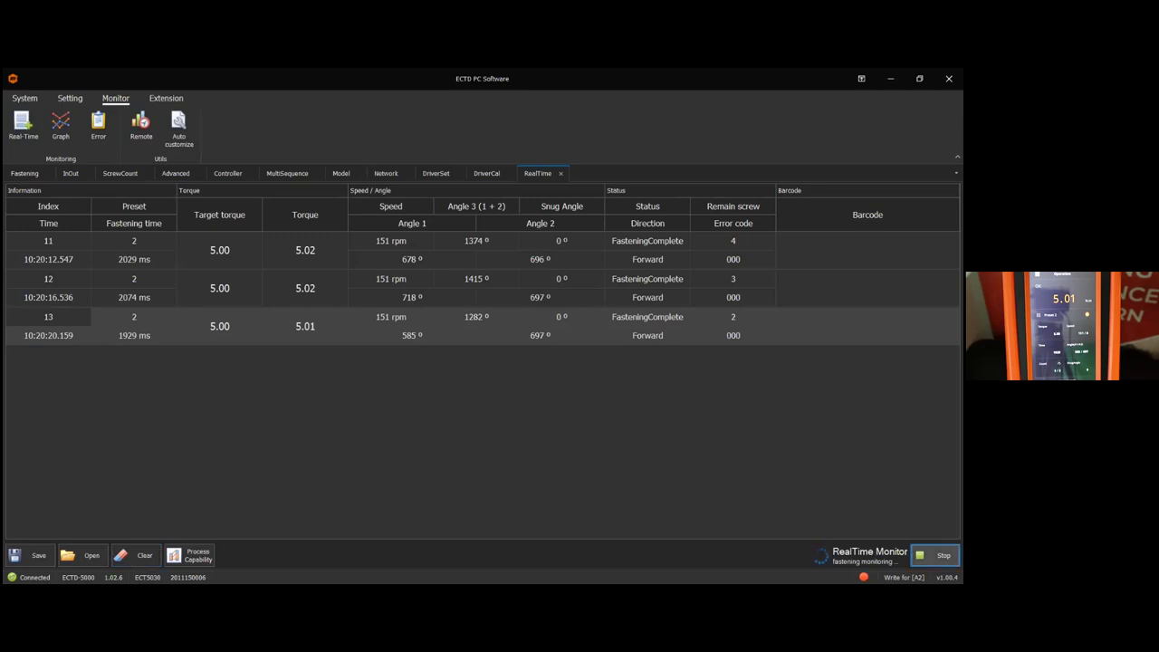
pyautogui.click(189, 559)
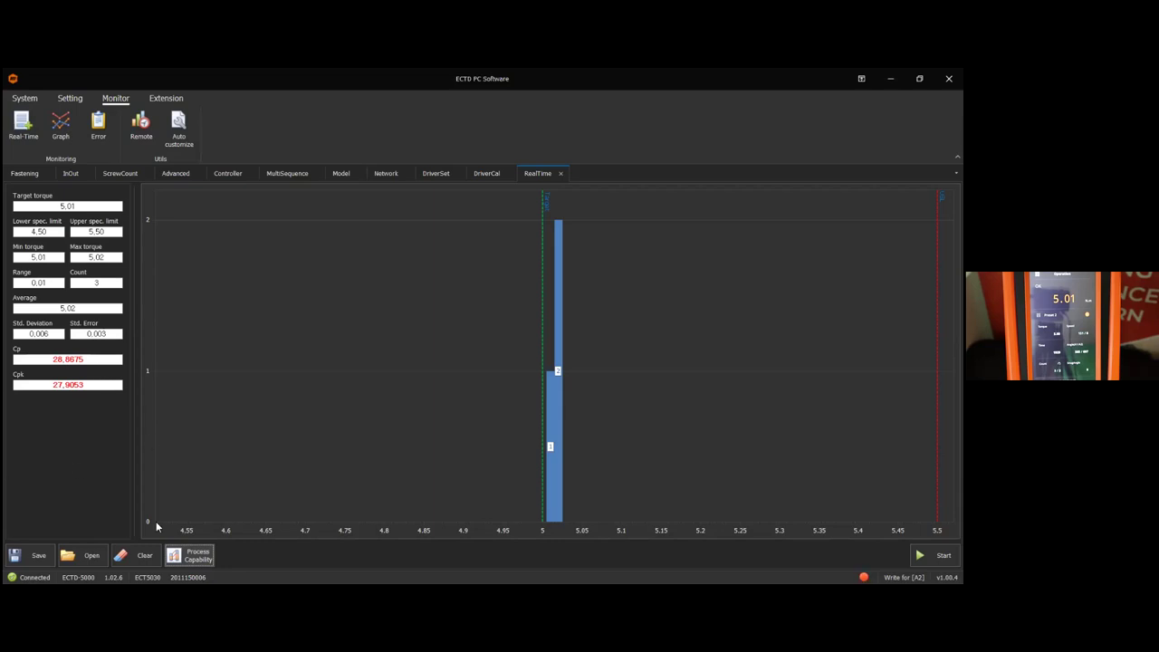
pyautogui.click(190, 557)
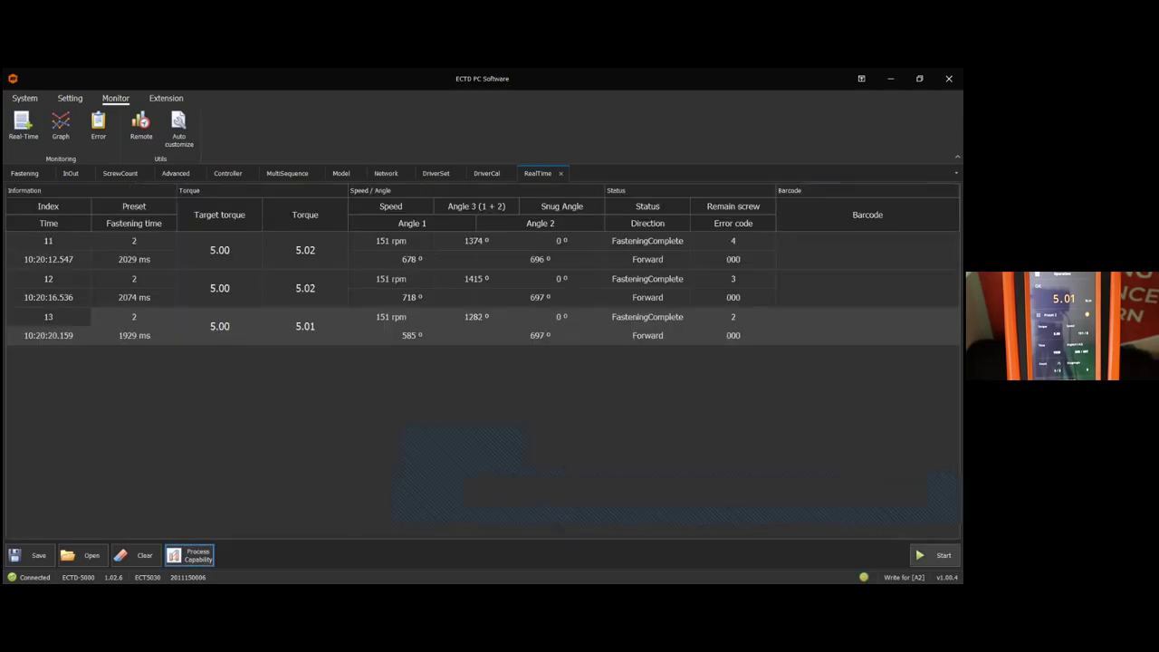
# Step: Restart real-time monitoring to log more fastenings, show their process capability chart, and stop monitoring
pyautogui.click(937, 555)
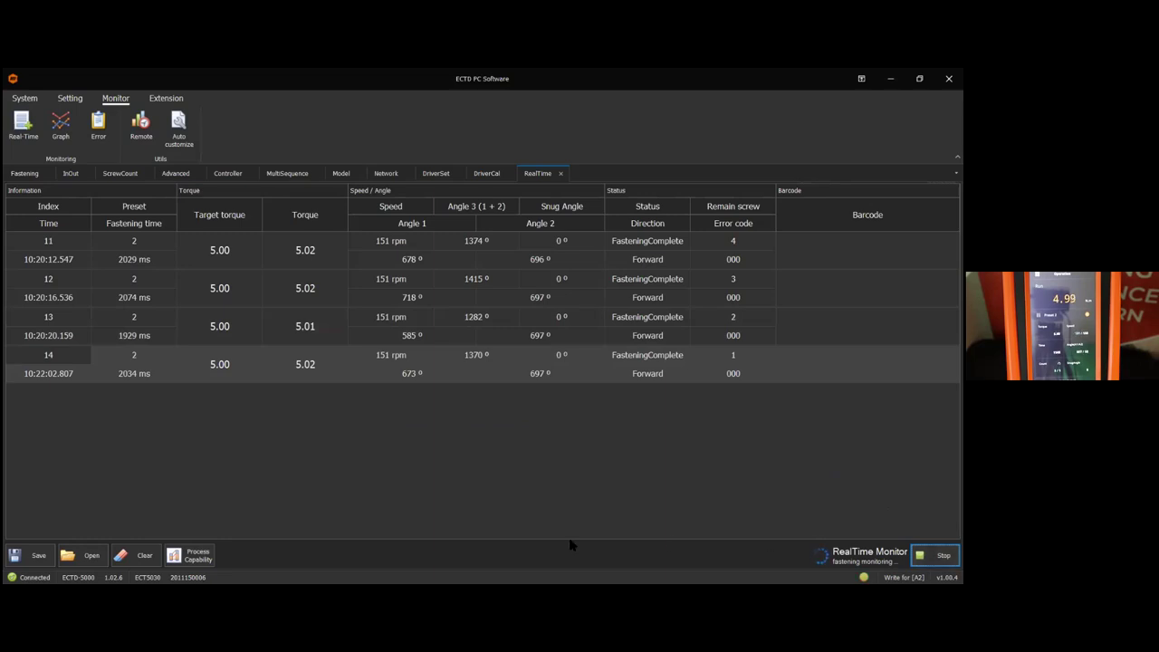
pyautogui.click(199, 557)
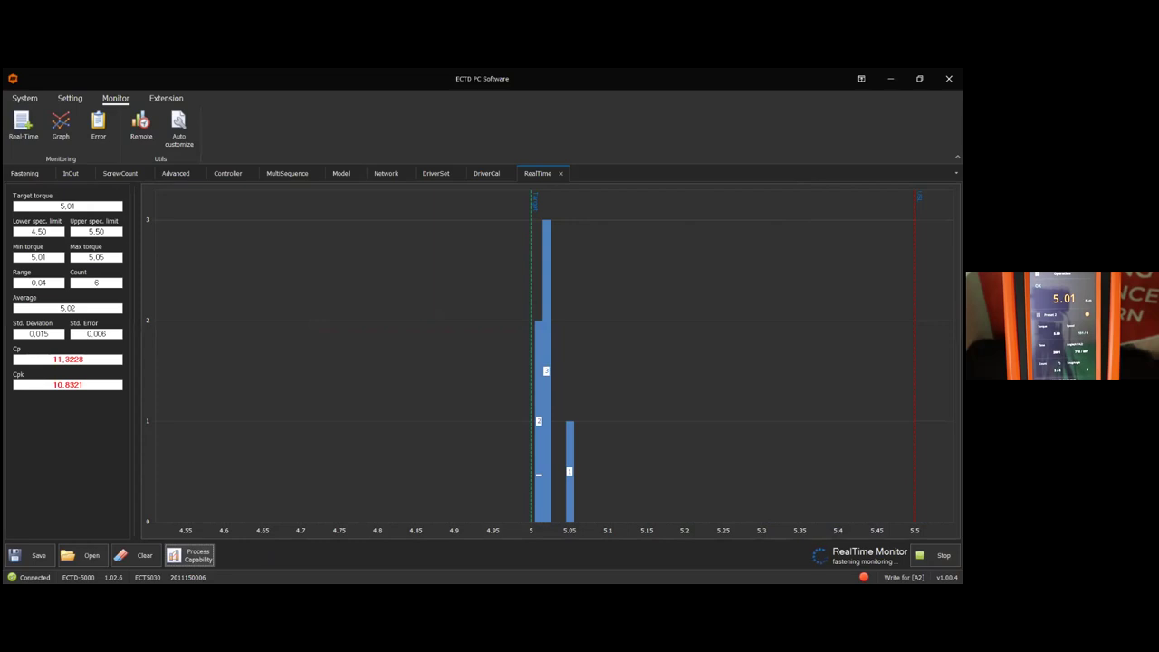
pyautogui.click(937, 555)
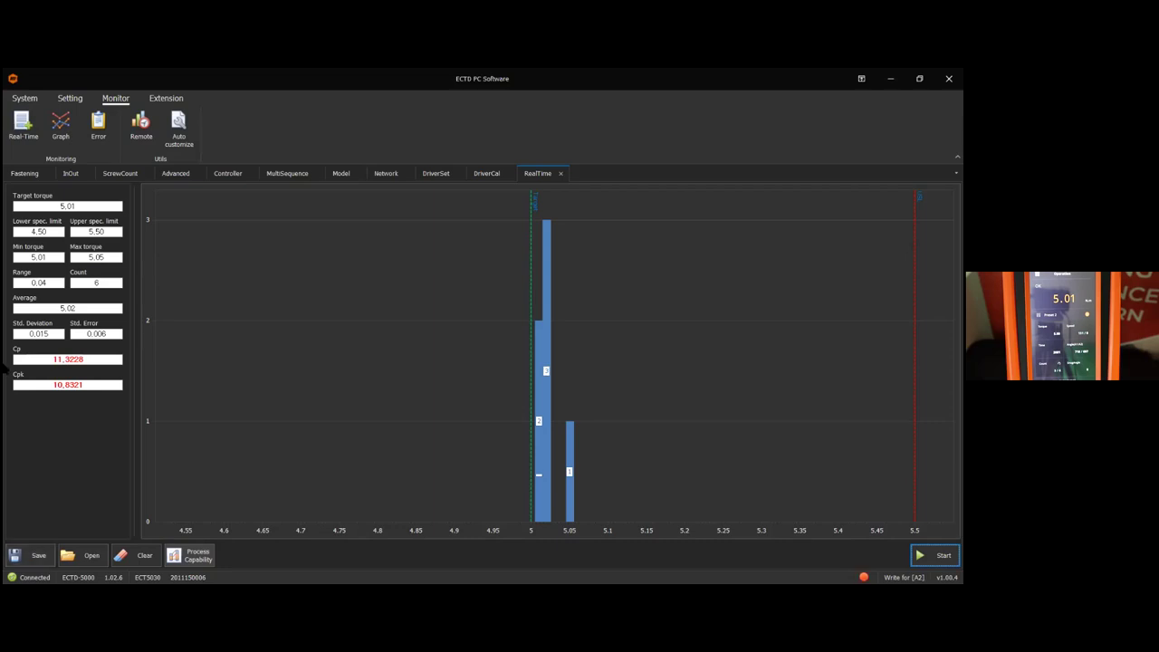
# Step: Open the graph monitor, set Channel 2 to Speed, and record a fastening's torque and speed curves
pyautogui.click(59, 134)
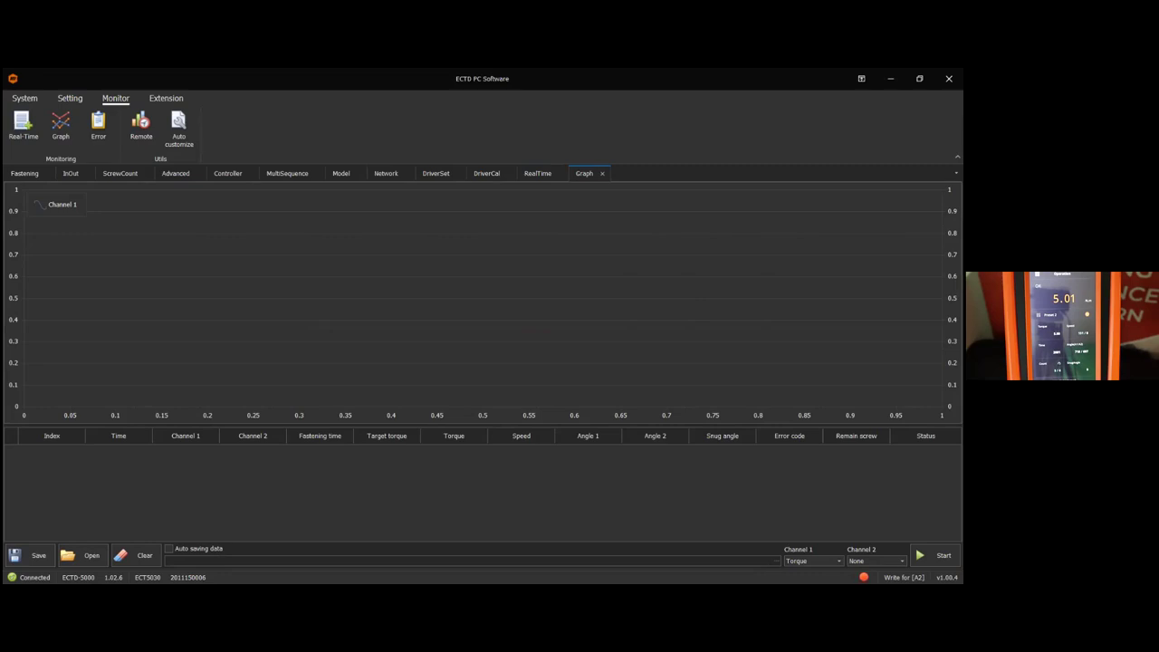
pyautogui.click(902, 560)
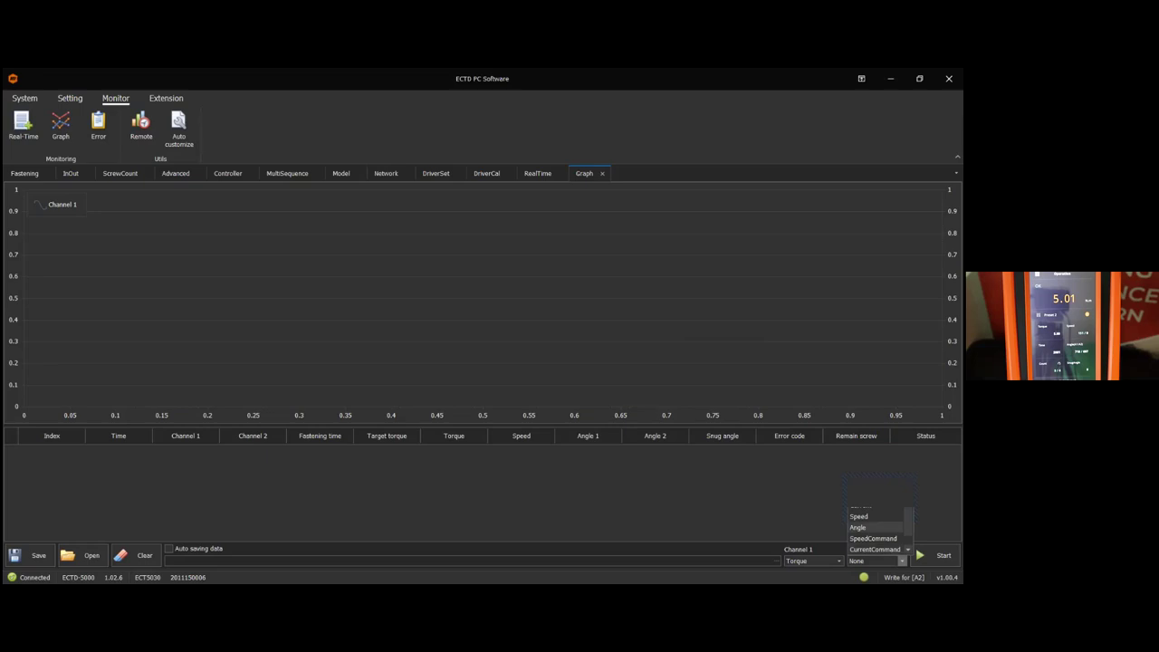
pyautogui.click(867, 516)
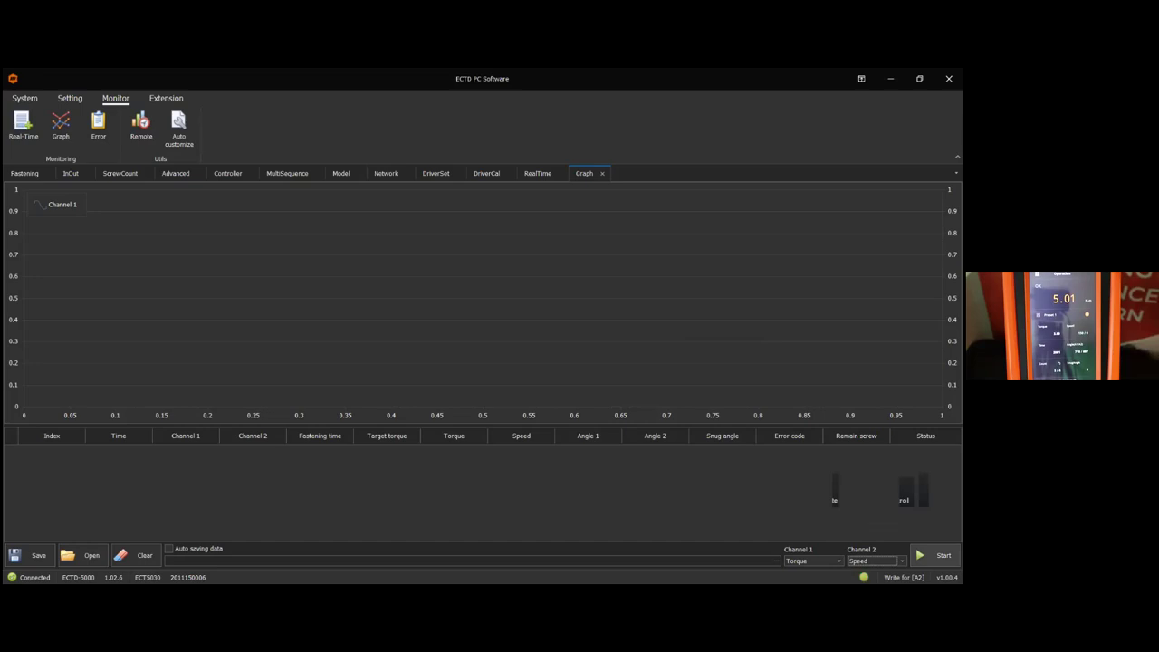
pyautogui.click(935, 555)
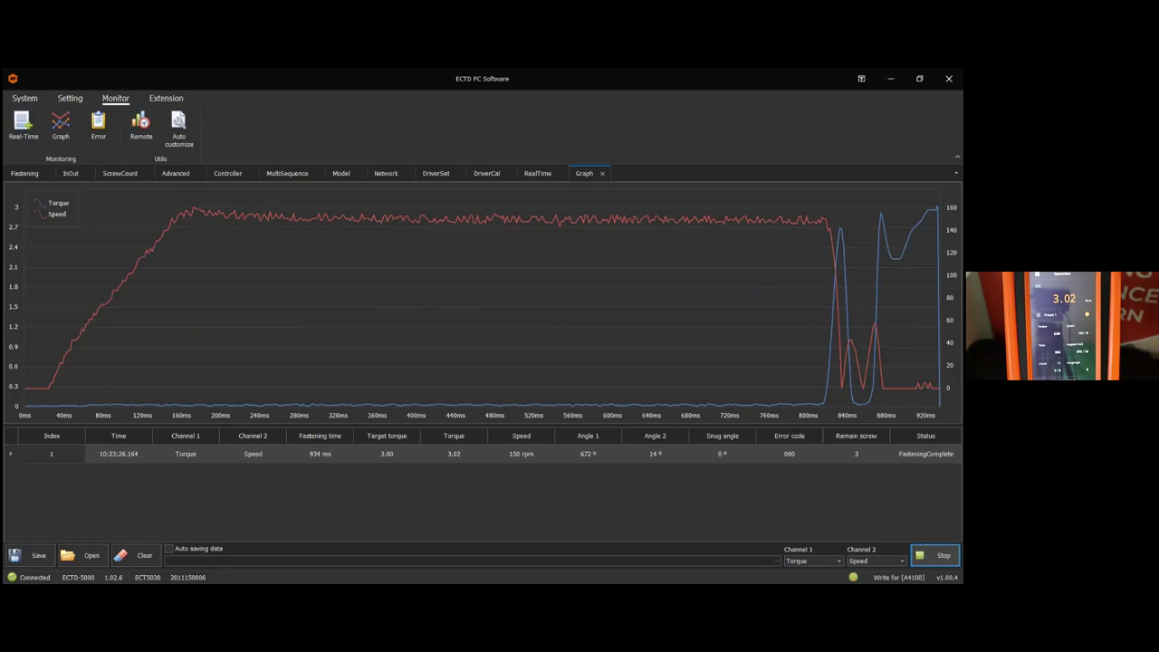
pyautogui.press('space')
pyautogui.moveTo(810, 237)
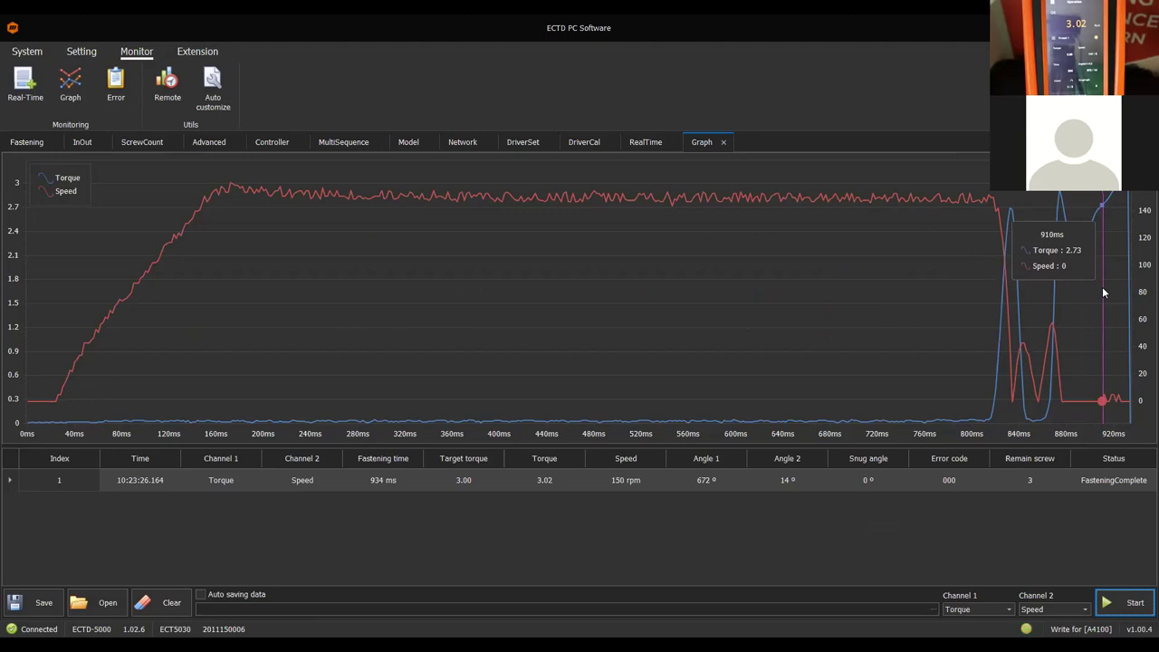
# Step: Restart graph monitoring, change Channel 2 to Angle, record a fastening's torque and angle curves, and stop monitoring
pyautogui.click(1124, 593)
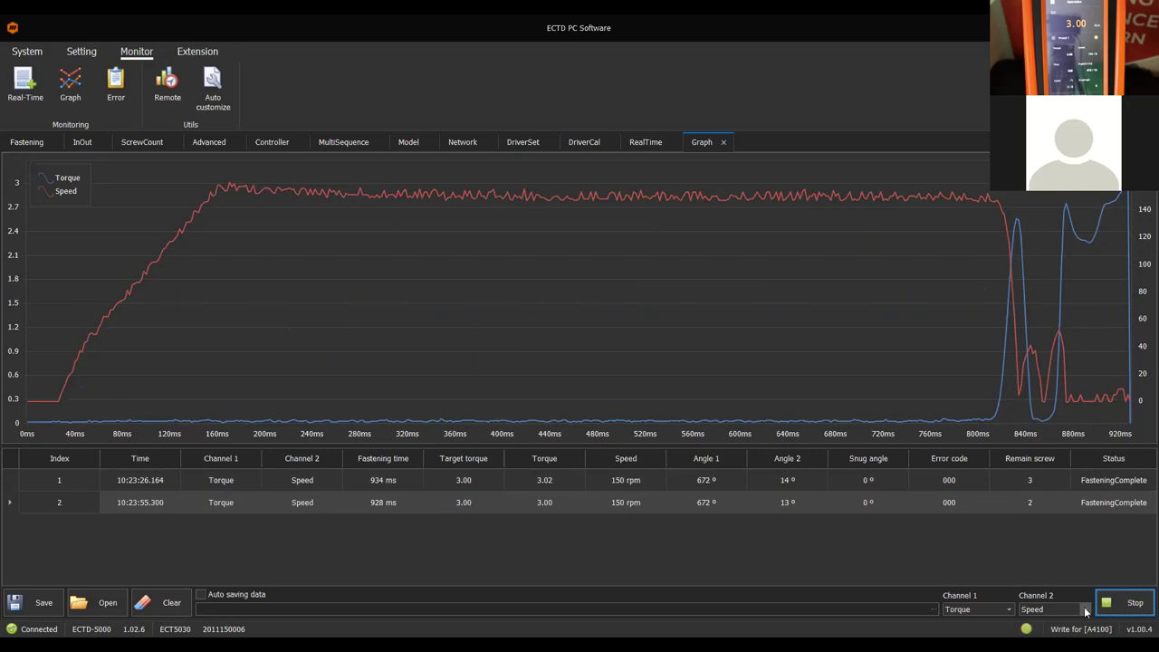
pyautogui.click(1084, 609)
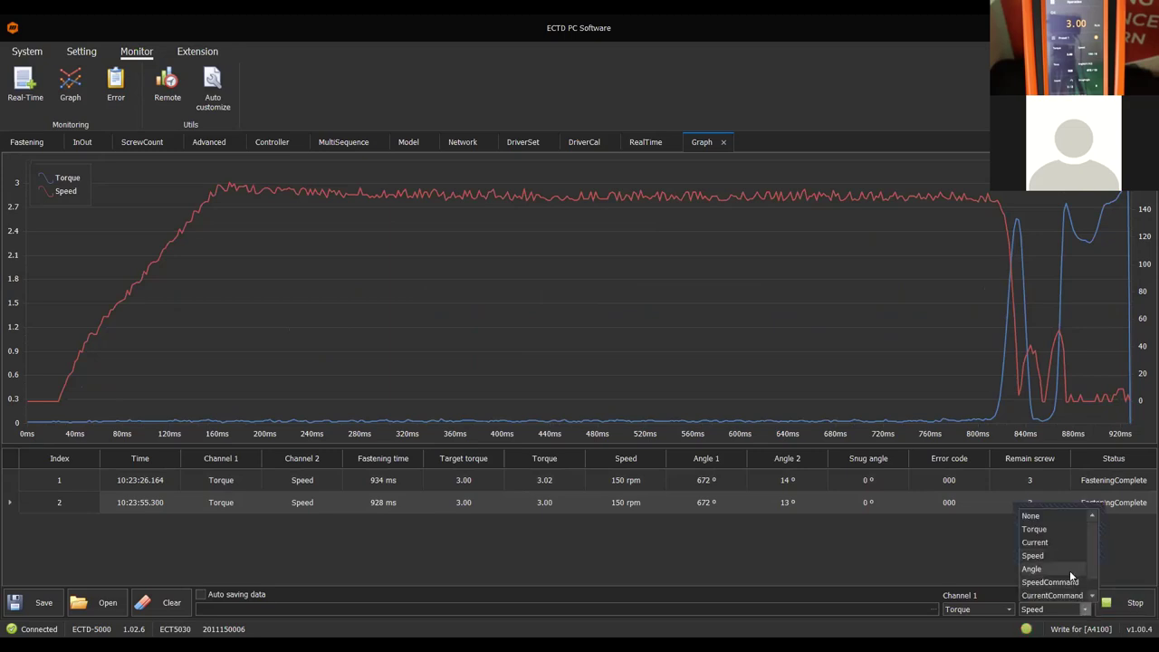
pyautogui.click(1070, 569)
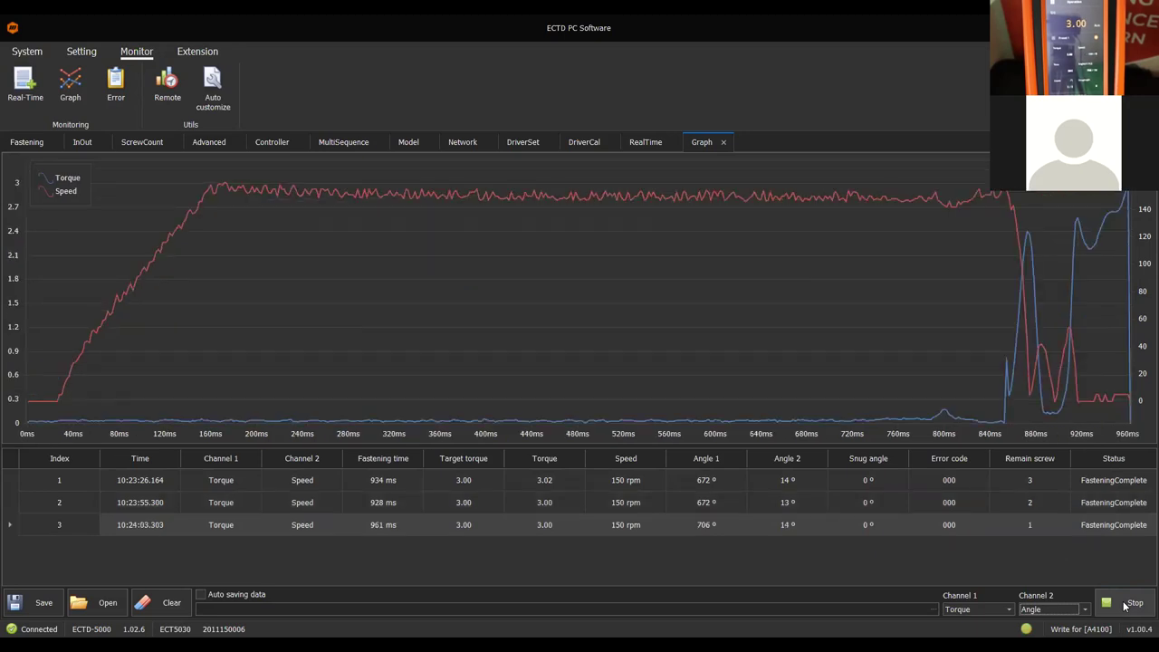
pyautogui.click(1123, 605)
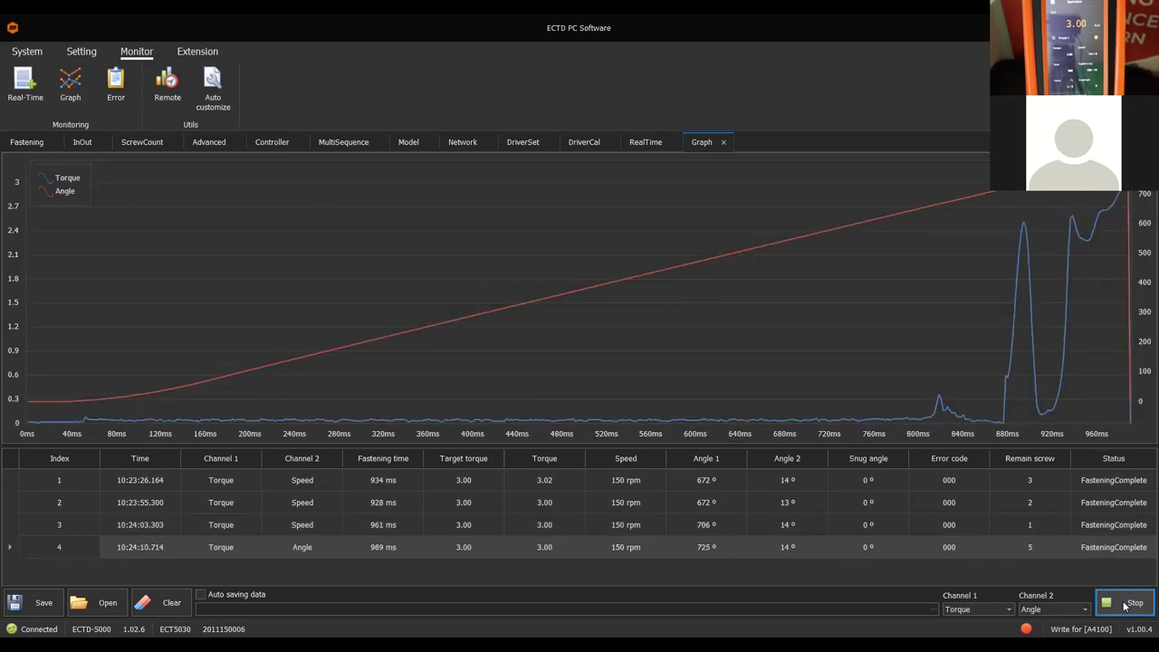
pyautogui.click(1124, 603)
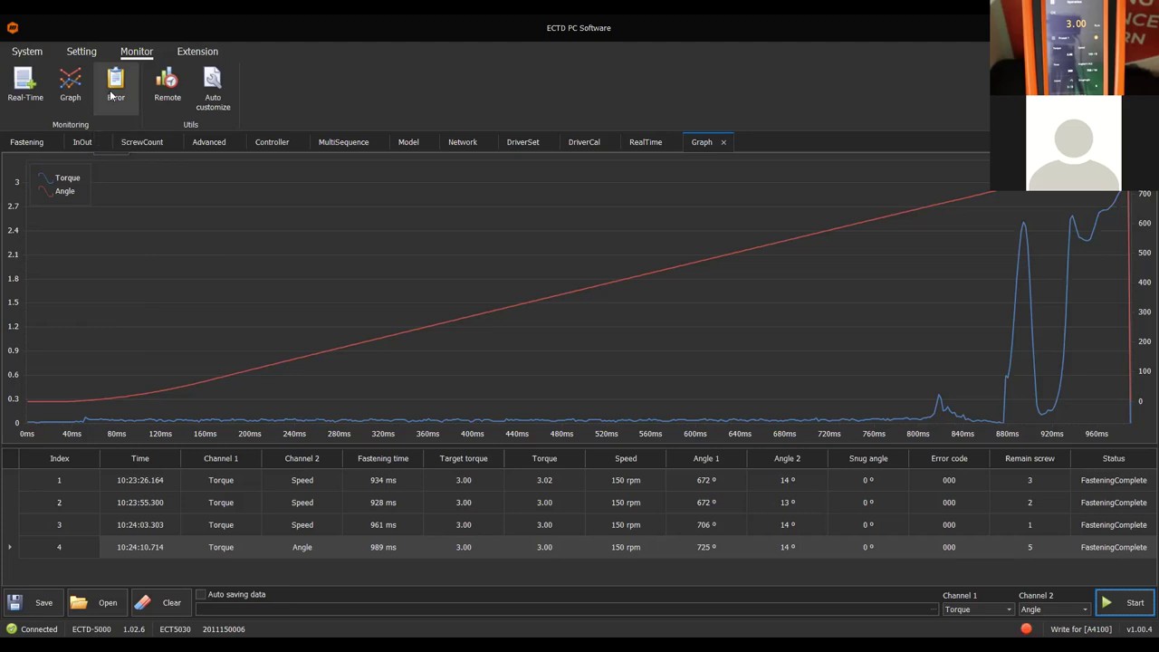
# Step: View the remote monitoring and auto customizing pages, advance the preset number in auto customizing, and close both pages
pyautogui.click(168, 86)
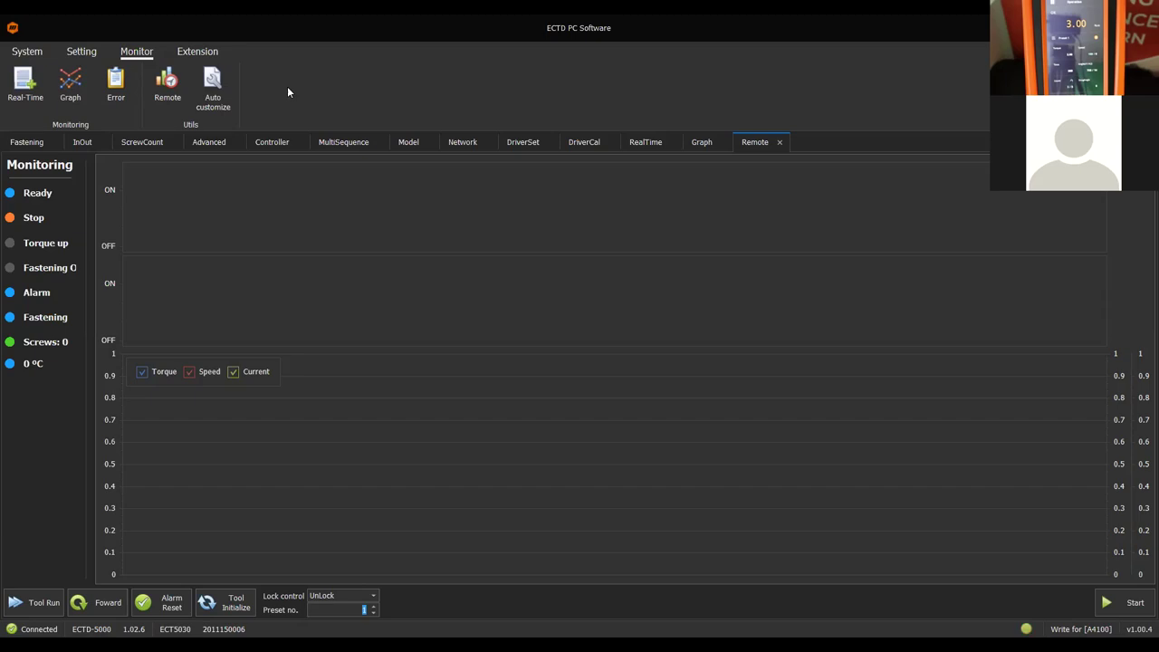
pyautogui.click(213, 86)
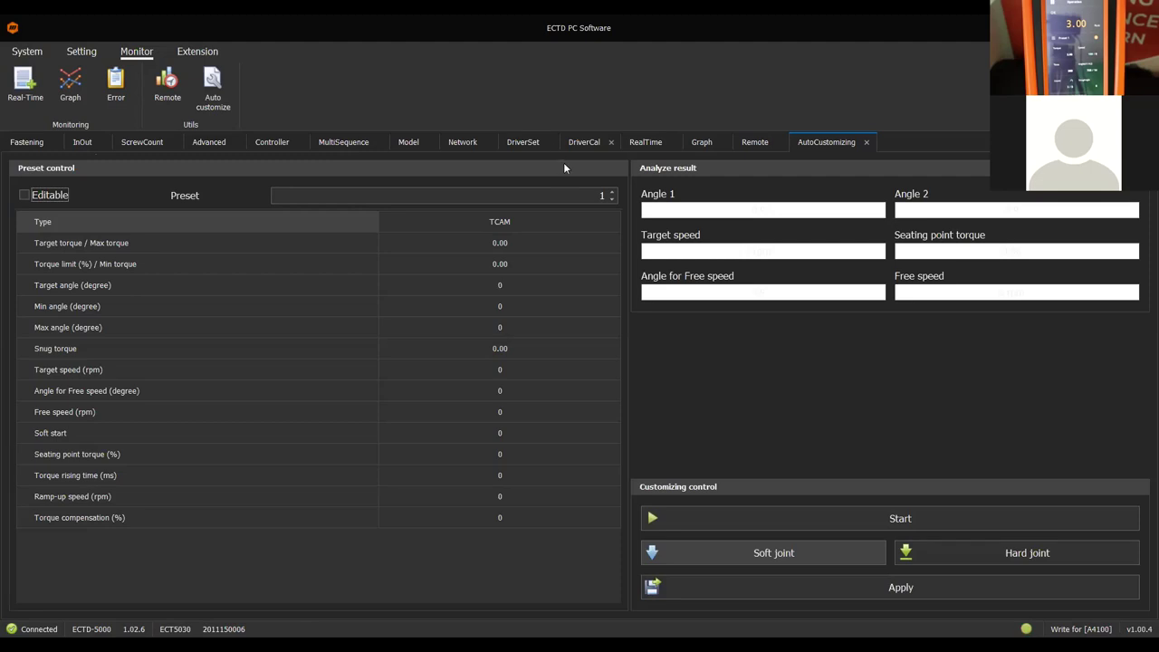
pyautogui.click(612, 192)
pyautogui.click(612, 192)
pyautogui.click(612, 192)
pyautogui.click(866, 142)
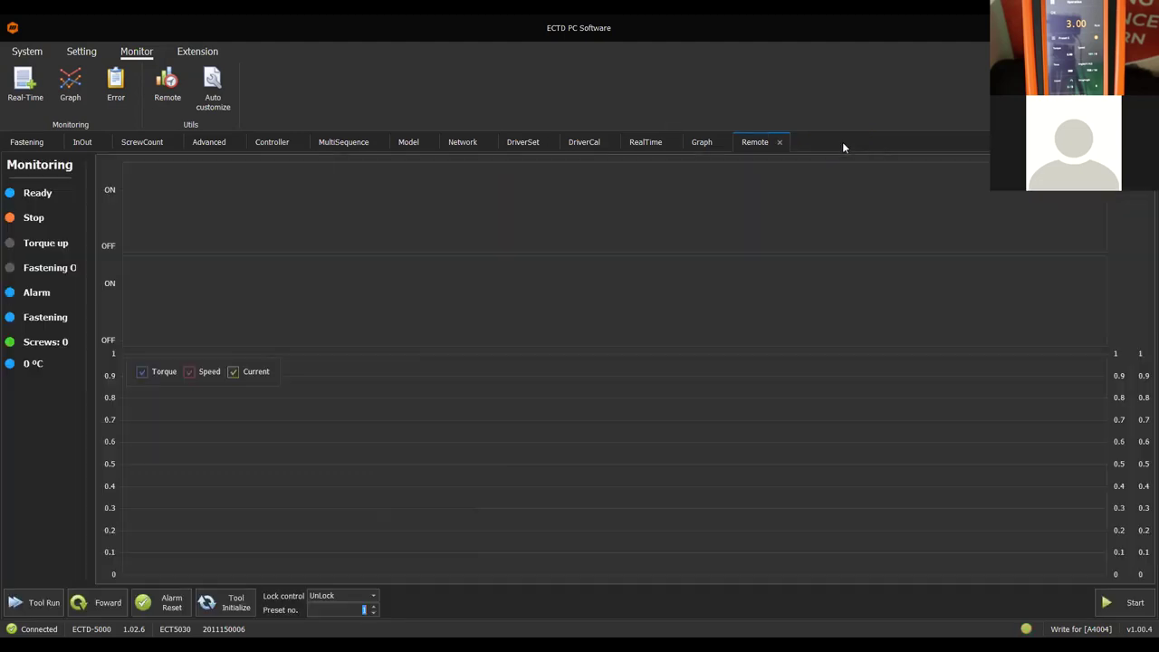
pyautogui.click(778, 142)
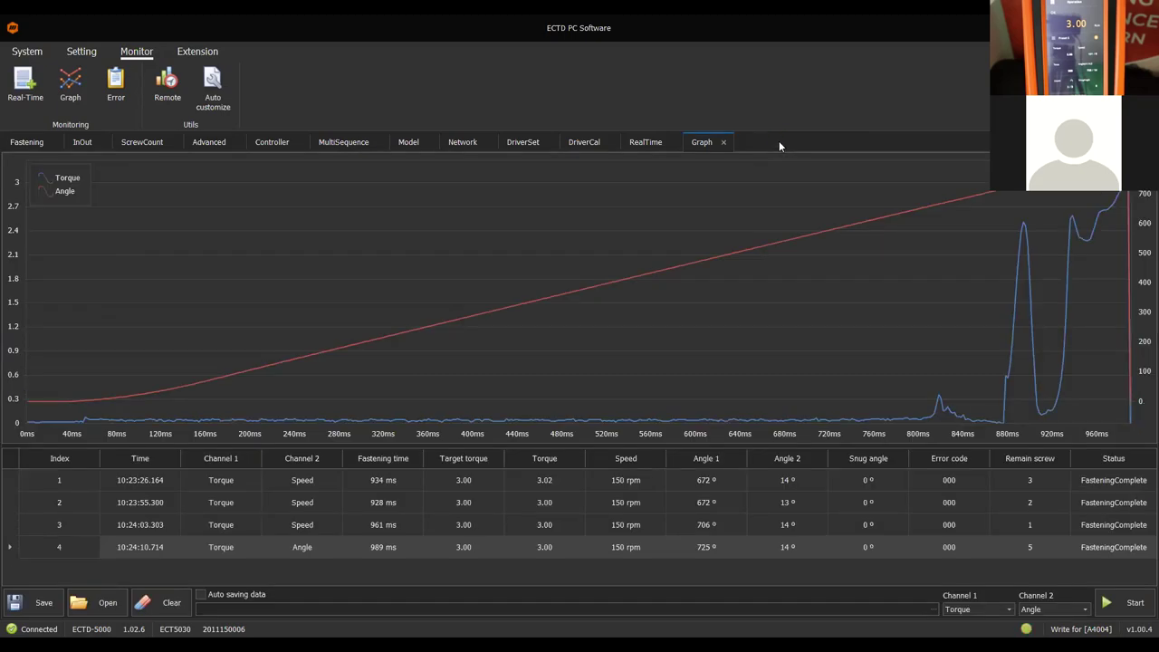
# Step: Close the InOut through RealTime pages, keeping only the Fastening and Graph pages open
pyautogui.click(91, 143)
pyautogui.click(103, 143)
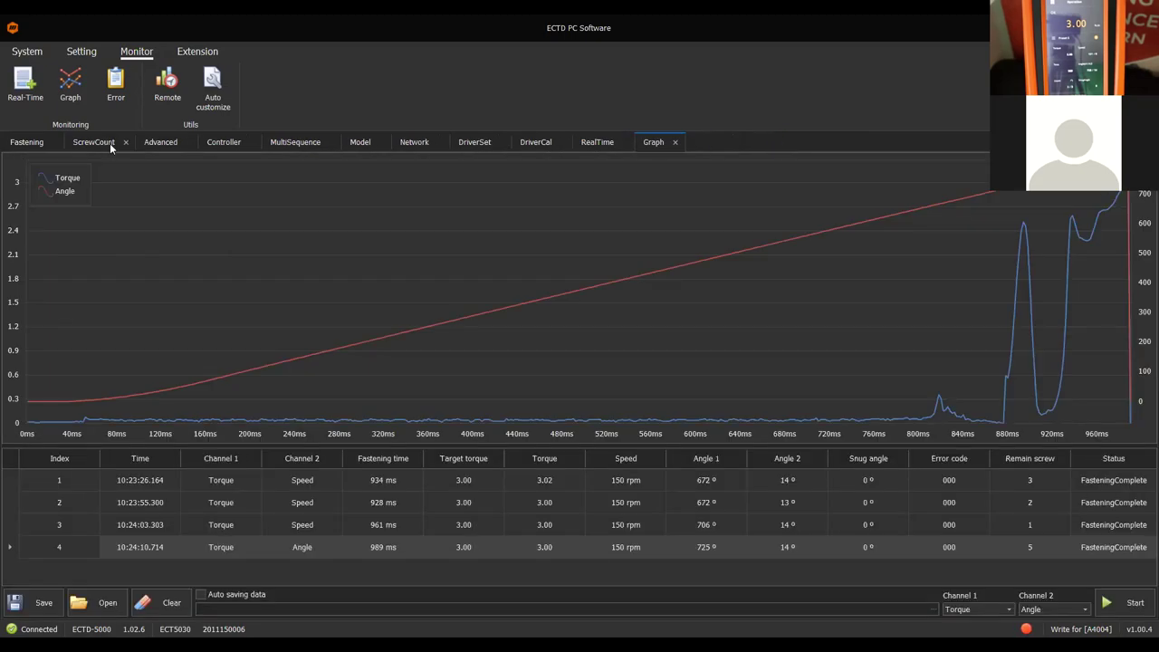
pyautogui.click(125, 141)
pyautogui.click(113, 141)
pyautogui.click(120, 140)
pyautogui.click(135, 141)
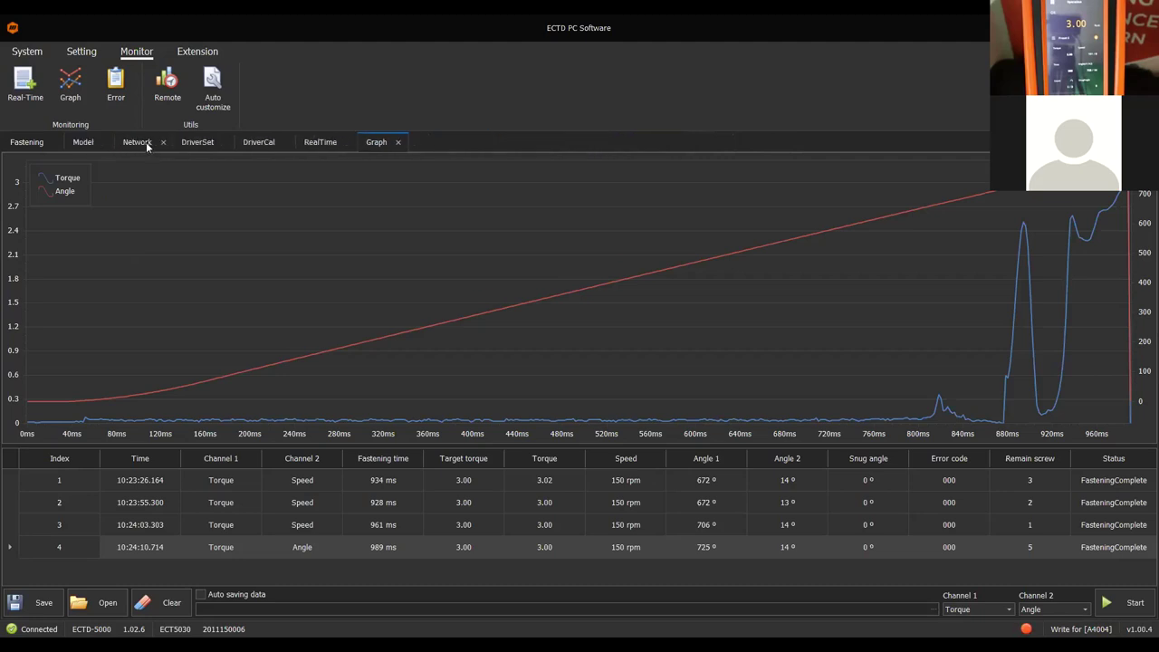
pyautogui.click(103, 142)
pyautogui.click(113, 141)
pyautogui.click(118, 141)
pyautogui.click(115, 142)
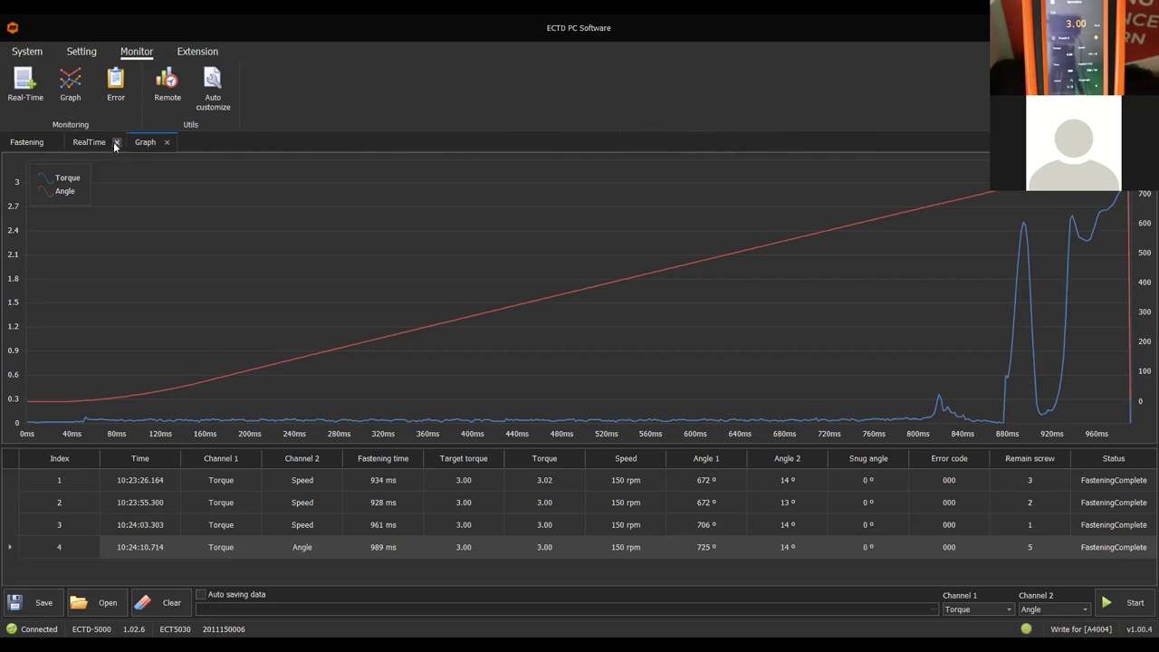
pyautogui.click(112, 142)
pyautogui.click(116, 142)
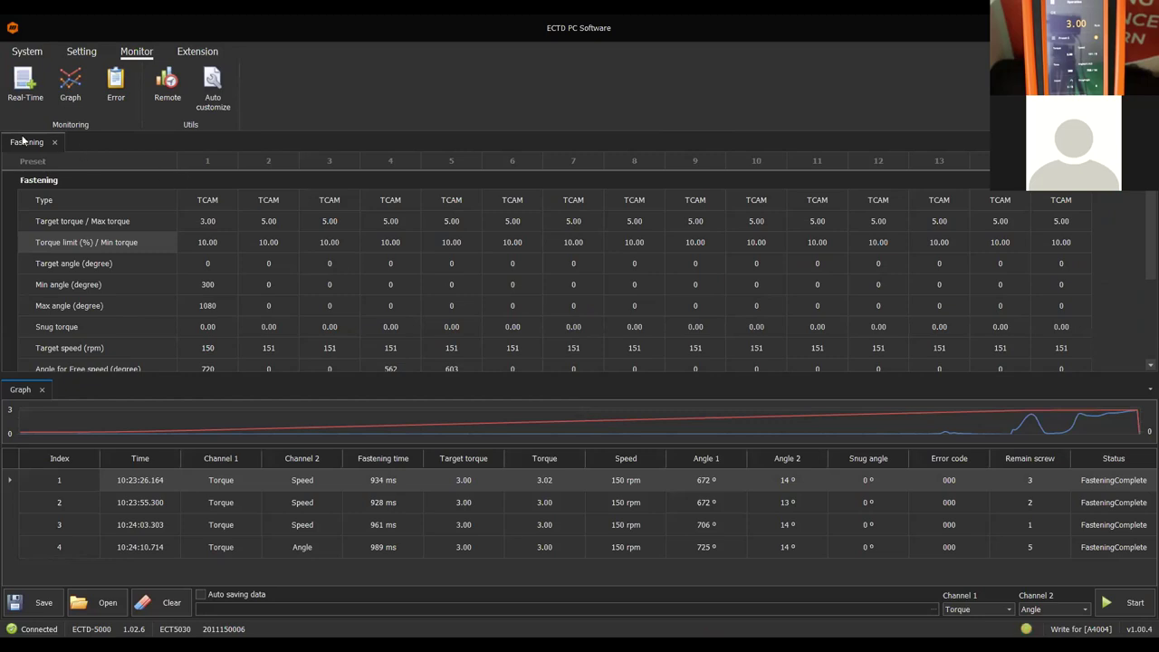
# Step: Undock the Fastening page and dock it side by side with the Graph page, on the graph's right
pyautogui.moveTo(7, 145); pyautogui.dragTo(577, 349)
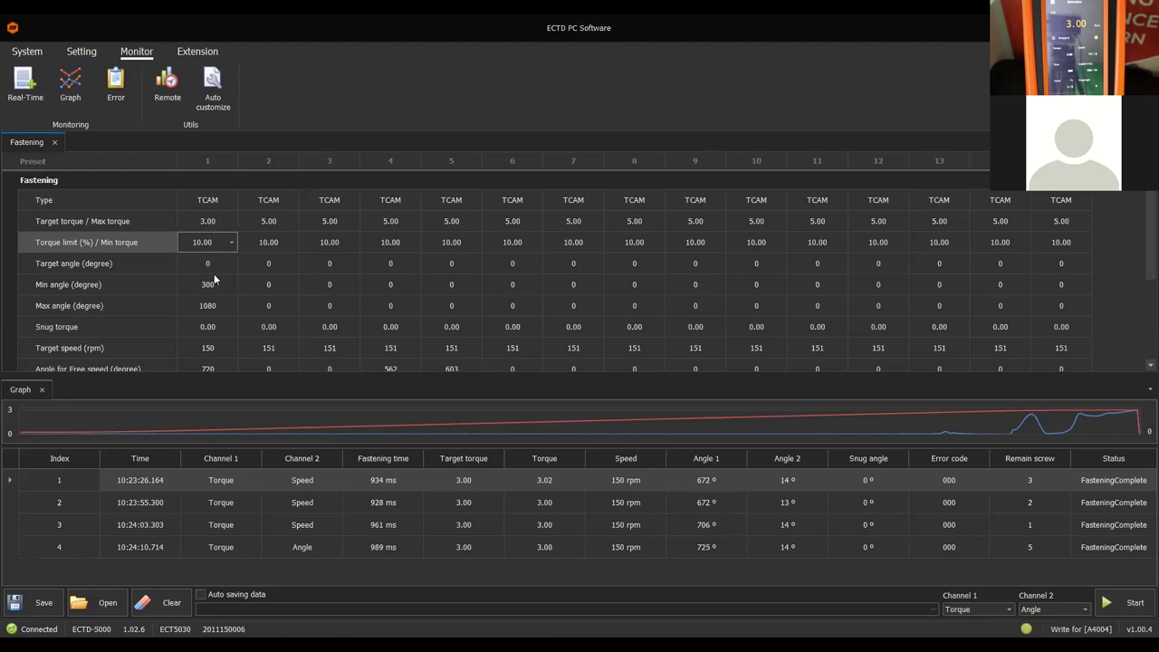
pyautogui.scroll(-1, 214, 284)
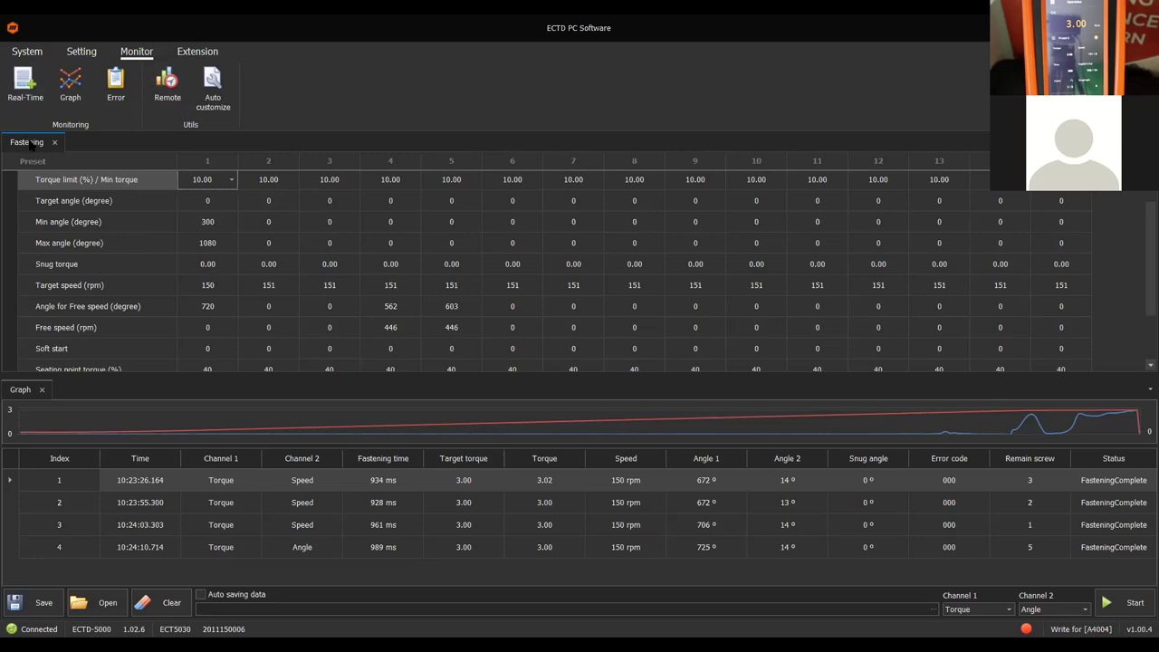
pyautogui.moveTo(26, 142); pyautogui.dragTo(581, 372)
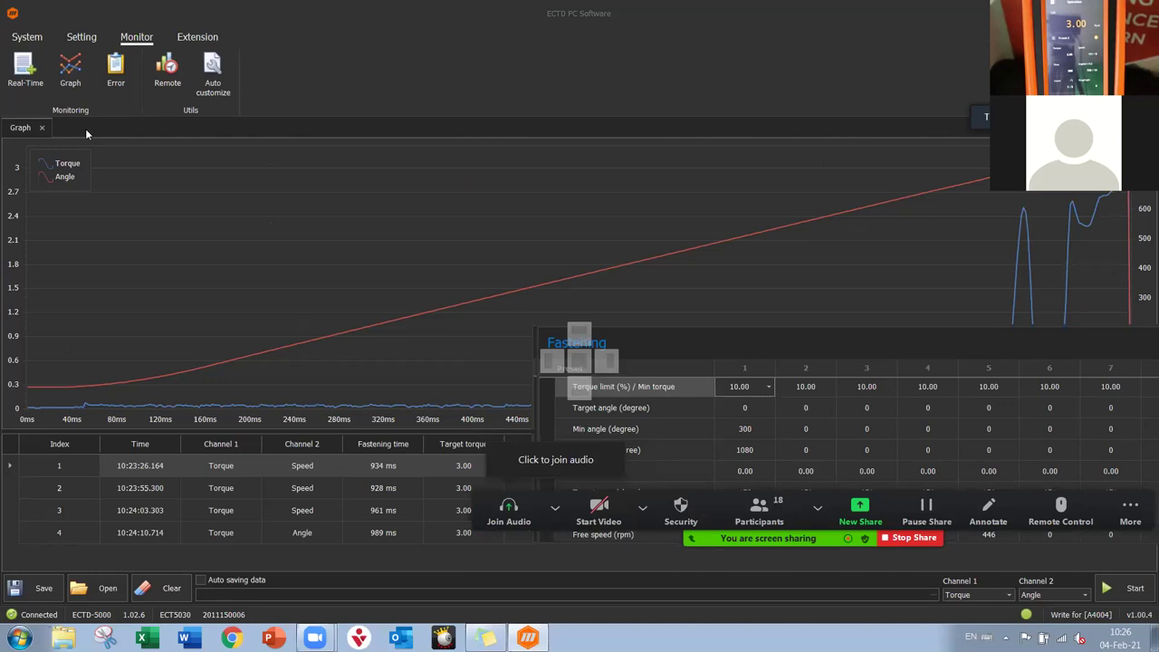
pyautogui.moveTo(594, 353); pyautogui.dragTo(605, 371)
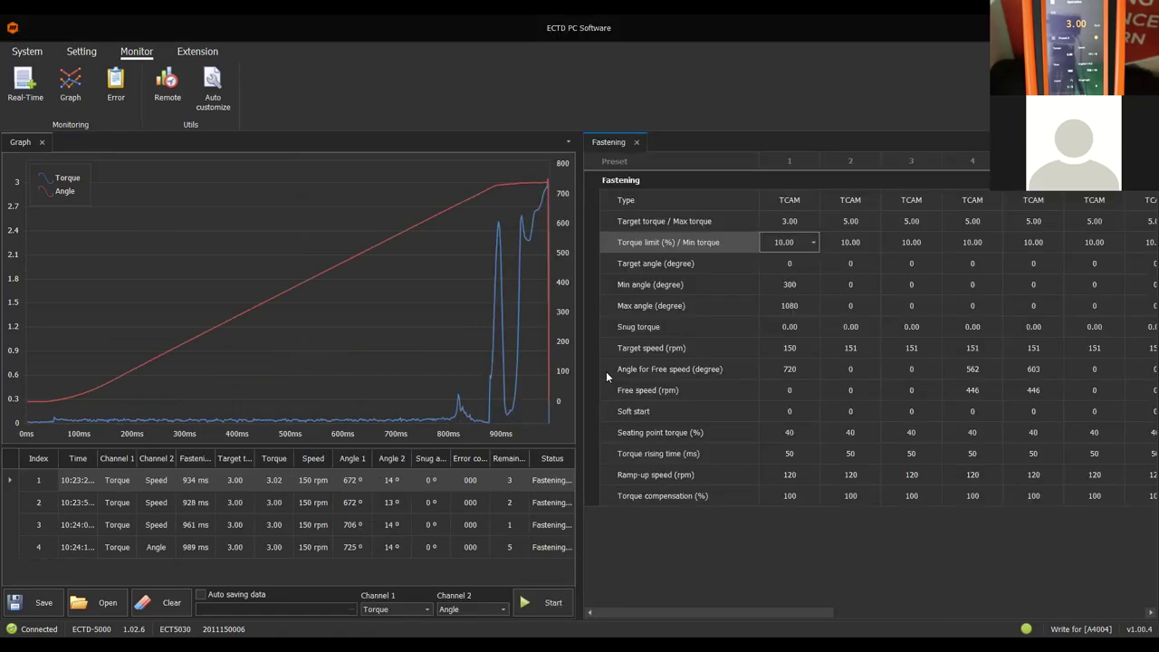